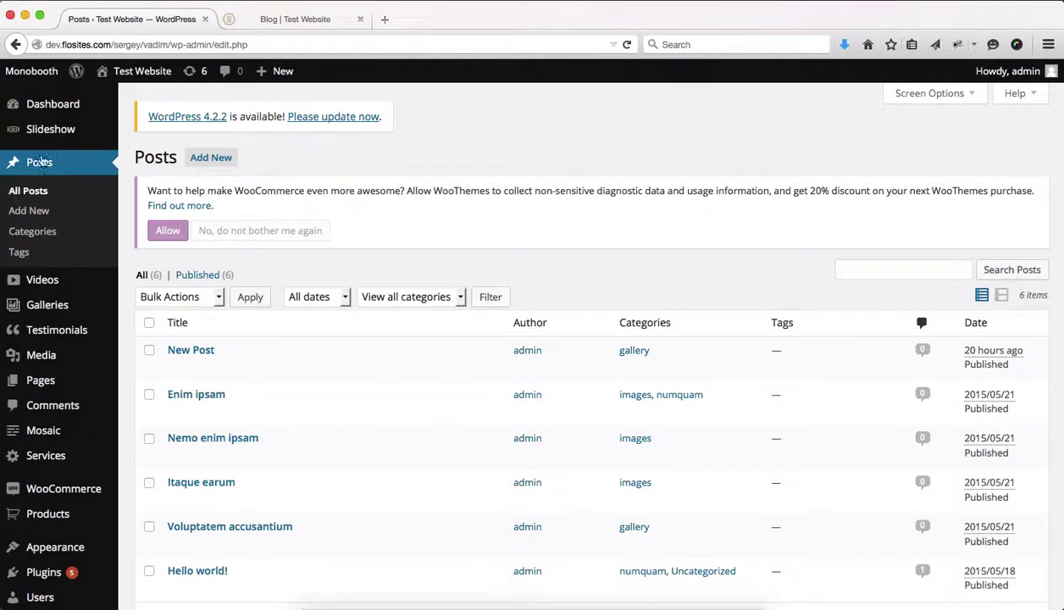
Start a new post in a separate tab and title it "Post title"
{"action": "scroll", "coordinate": [542, 318], "scroll_direction": "down", "scroll_amount": 3}
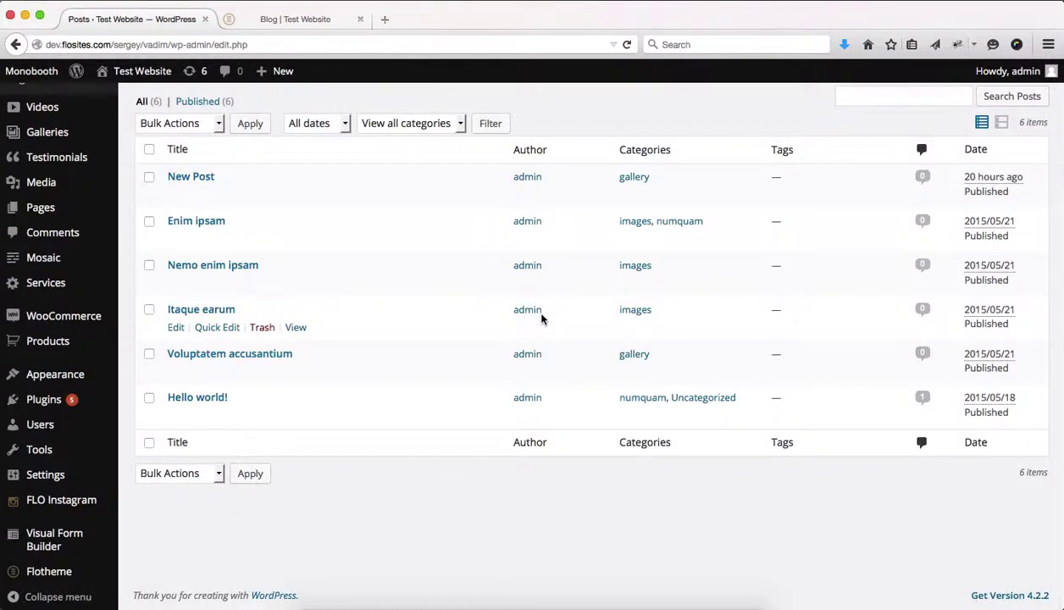
{"action": "scroll", "coordinate": [541, 315], "scroll_direction": "up", "scroll_amount": 3}
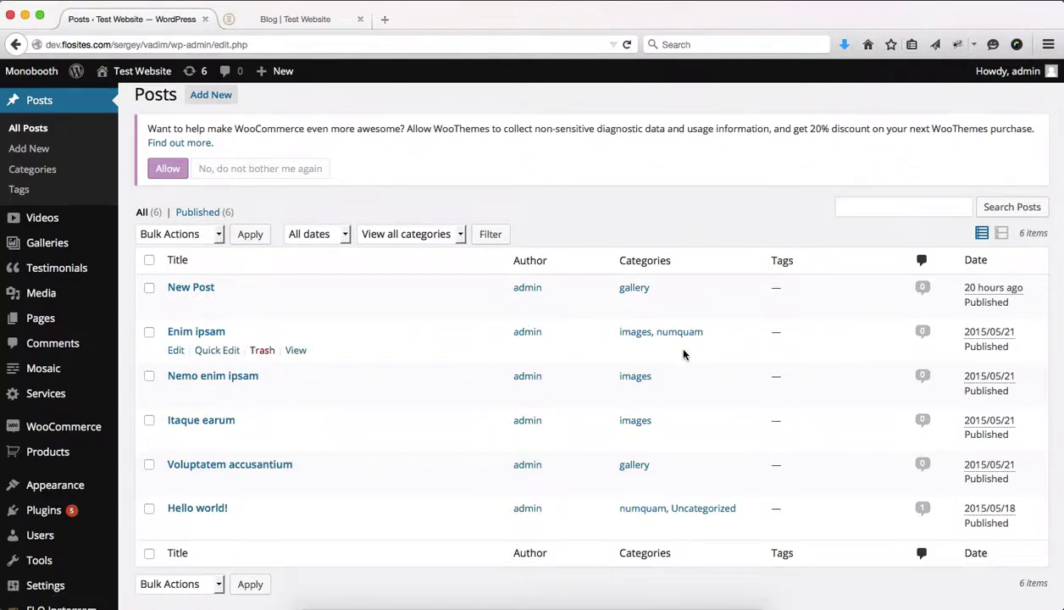
{"action": "scroll", "coordinate": [683, 354], "scroll_direction": "up", "scroll_amount": 2}
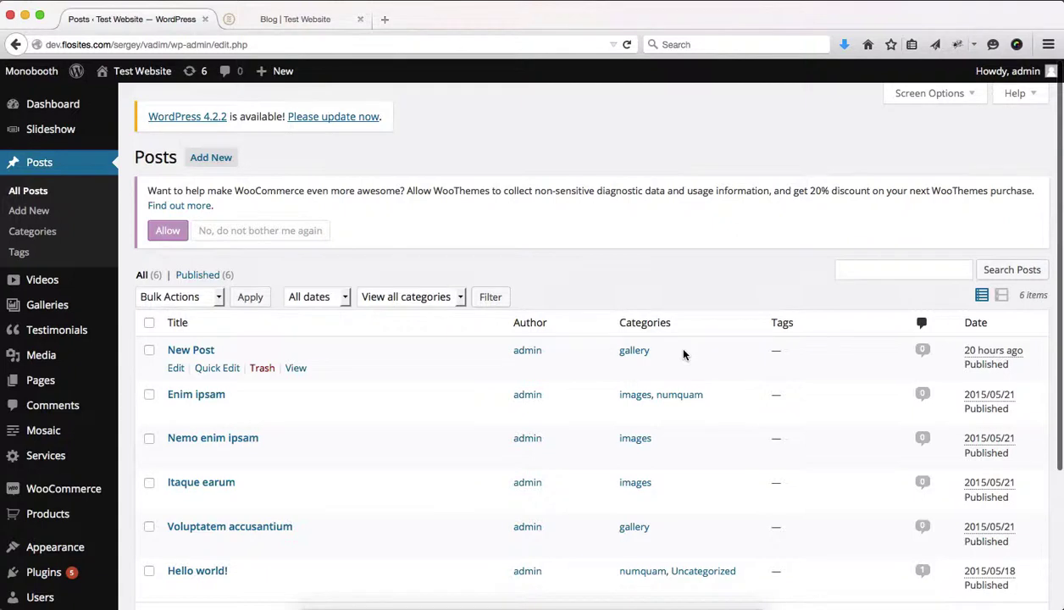
{"action": "middle_click", "coordinate": [202, 163]}
{"action": "key", "text": "ctrl+Tab"}
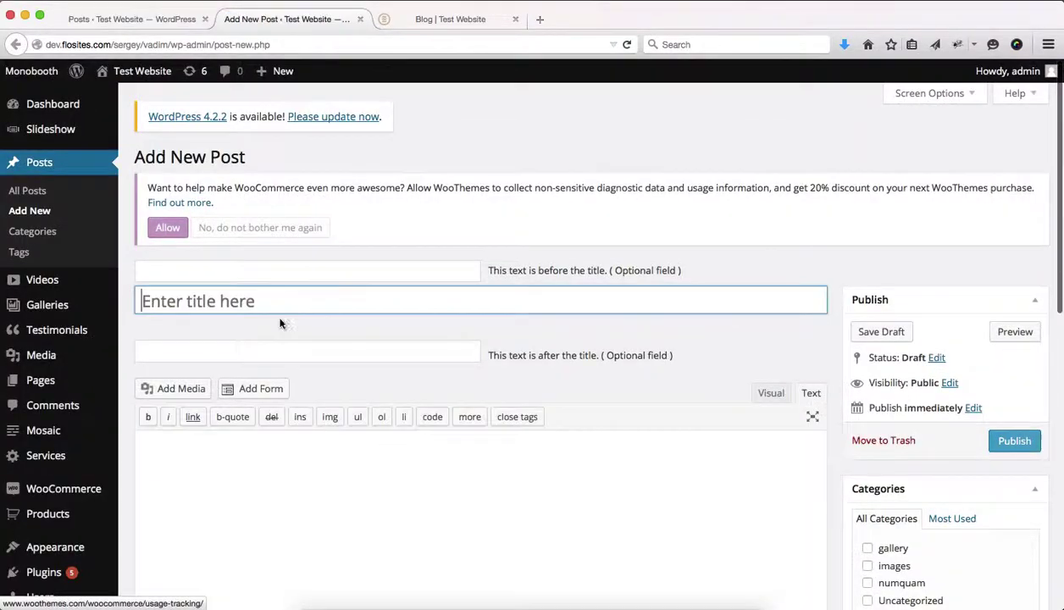
{"action": "type", "text": "Post title"}
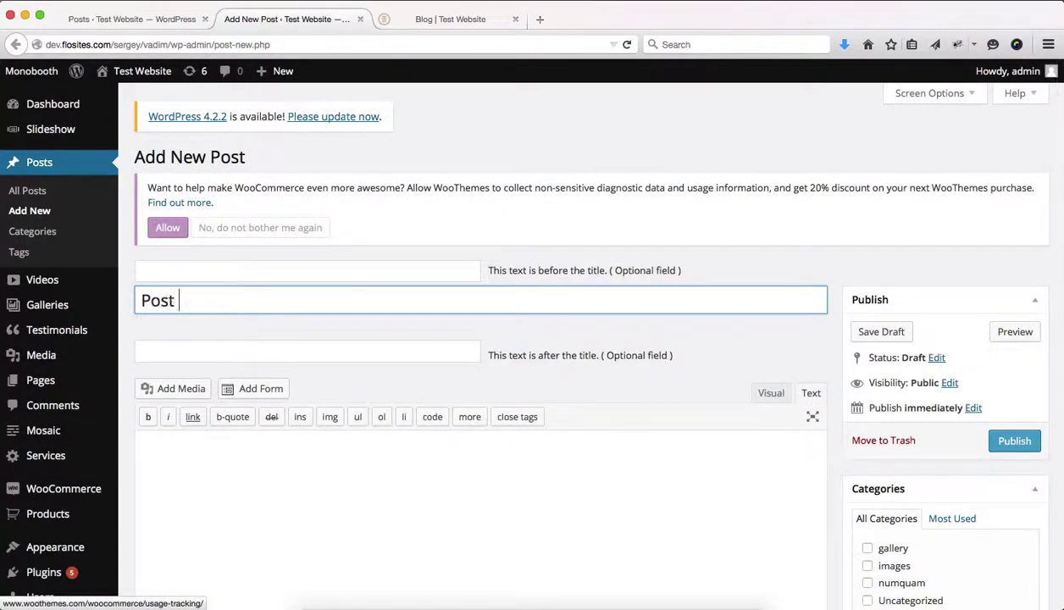
Enter "text above" as the text before the title and "text below" as the text after the title
{"action": "left_click", "coordinate": [343, 276]}
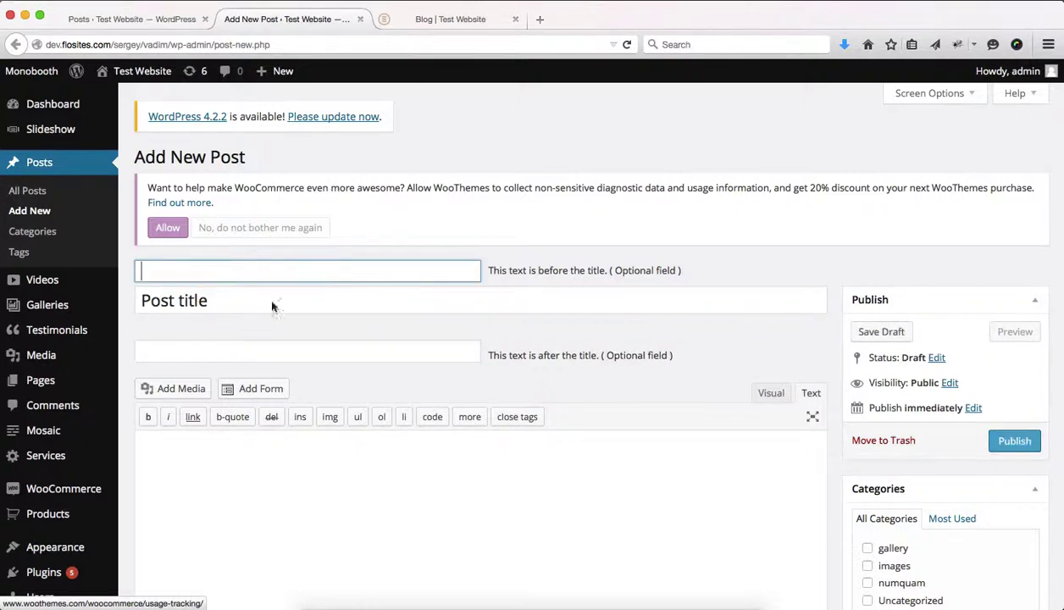
{"action": "left_click", "coordinate": [243, 359]}
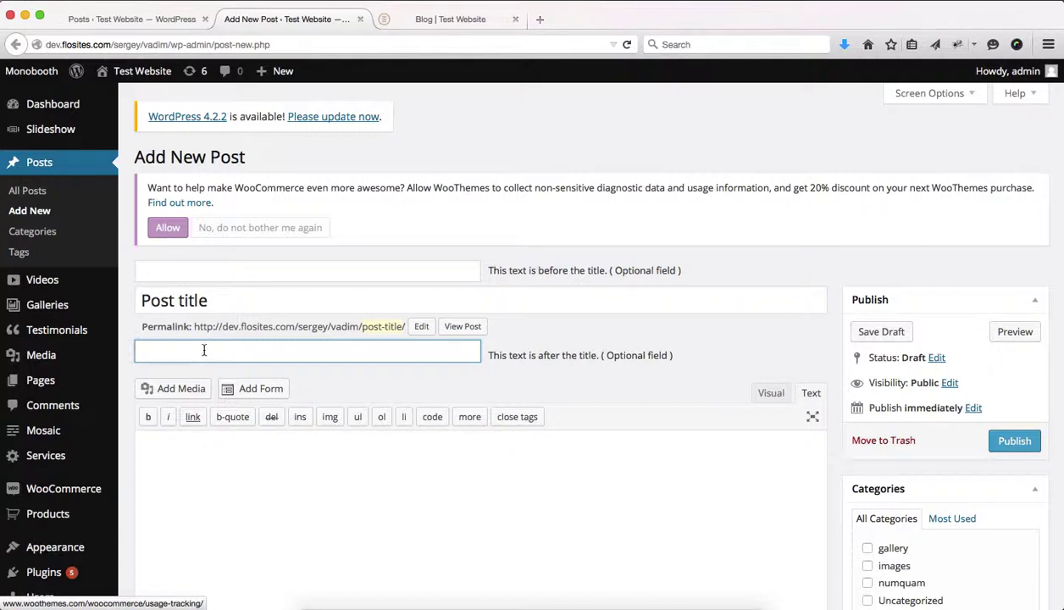
{"action": "left_click", "coordinate": [227, 273]}
{"action": "type", "text": "t"}
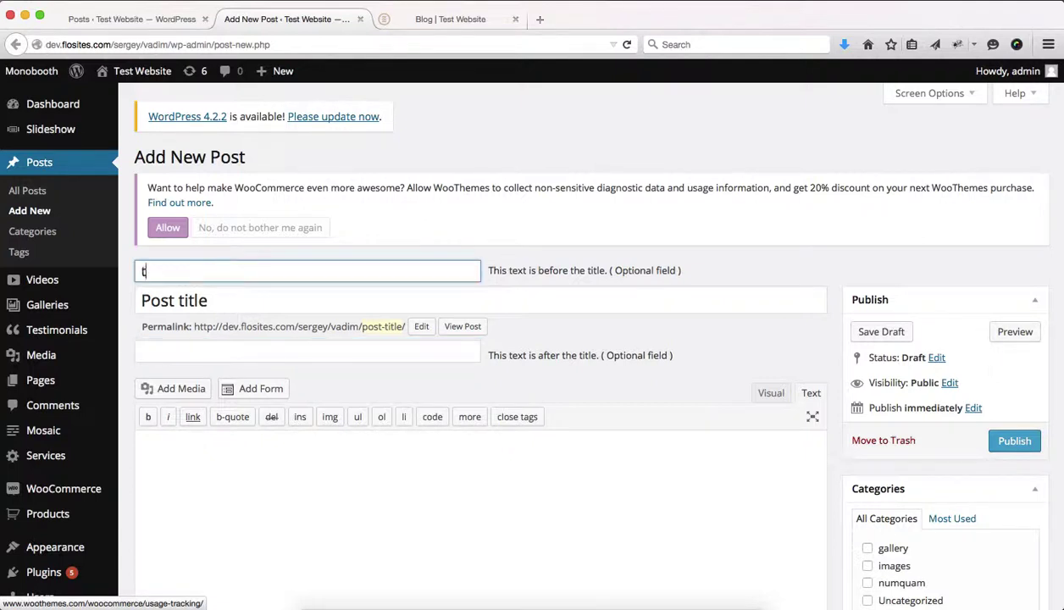
{"action": "type", "text": "ext above"}
{"action": "left_click", "coordinate": [176, 348]}
{"action": "type", "text": "te"}
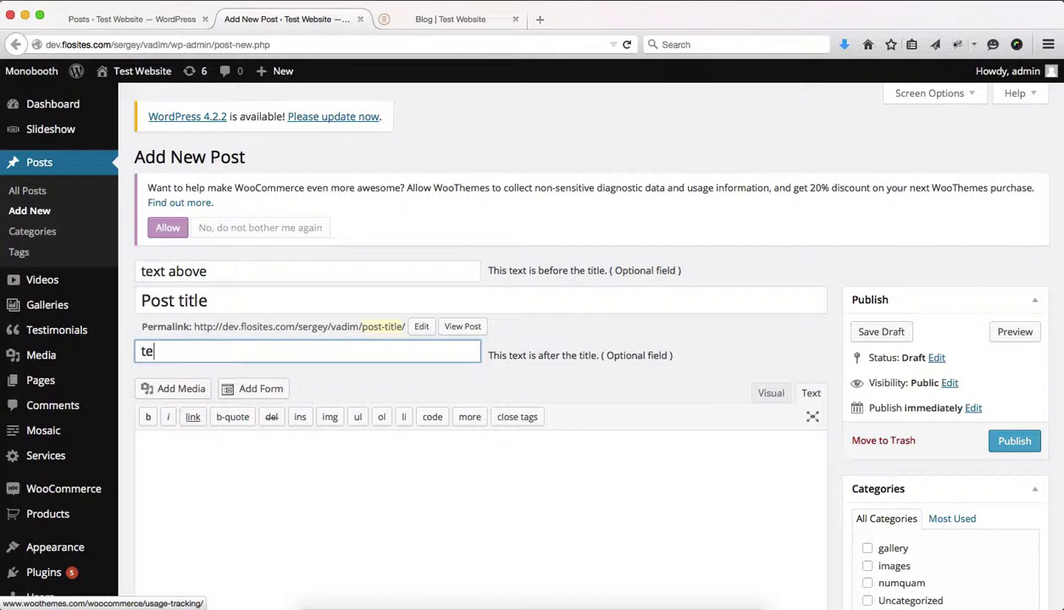
{"action": "type", "text": "xt below"}
Assign the post to the gallery category and add a new category named "New Category"
{"action": "scroll", "coordinate": [515, 330], "scroll_direction": "down", "scroll_amount": 5}
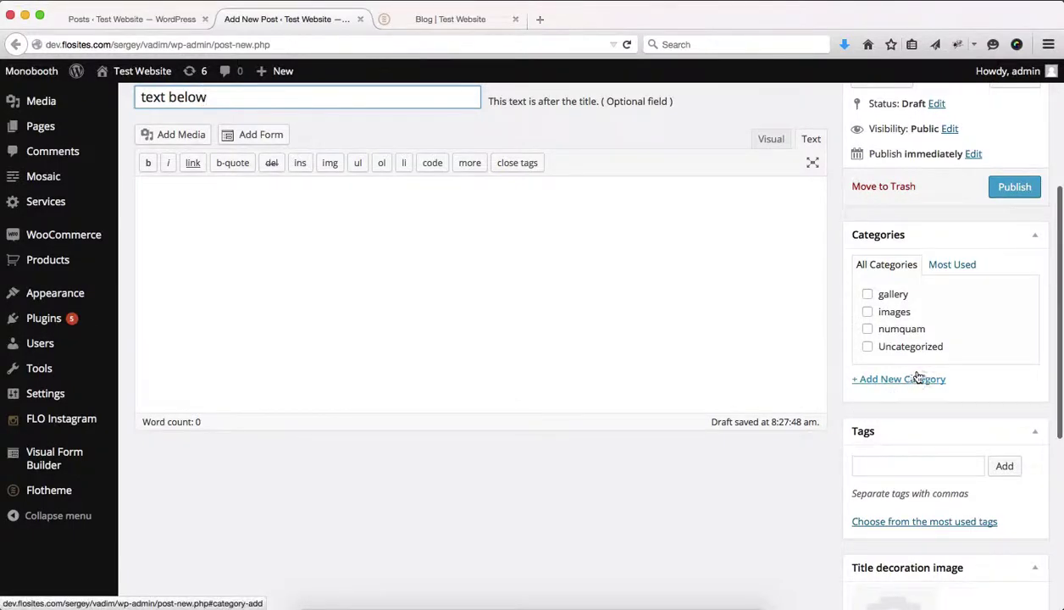
{"action": "scroll", "coordinate": [923, 296], "scroll_direction": "down", "scroll_amount": 1}
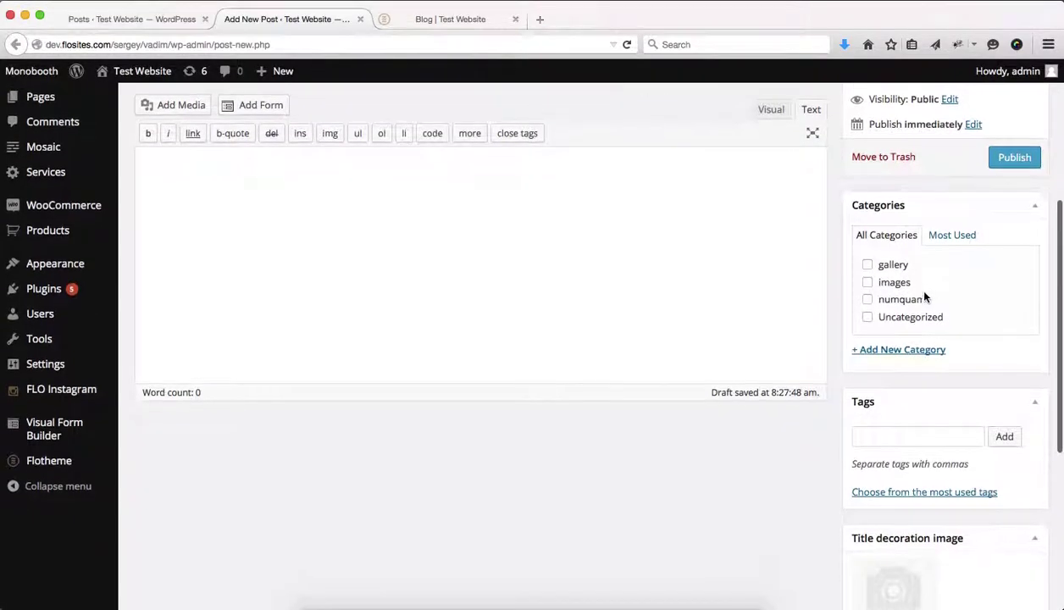
{"action": "left_click", "coordinate": [865, 265]}
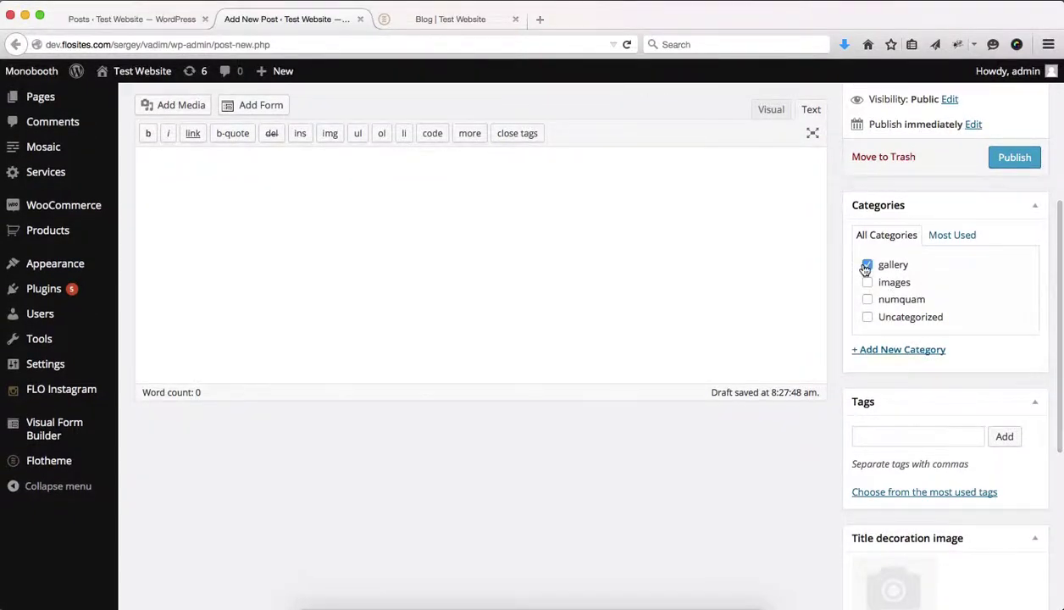
{"action": "left_click", "coordinate": [876, 350]}
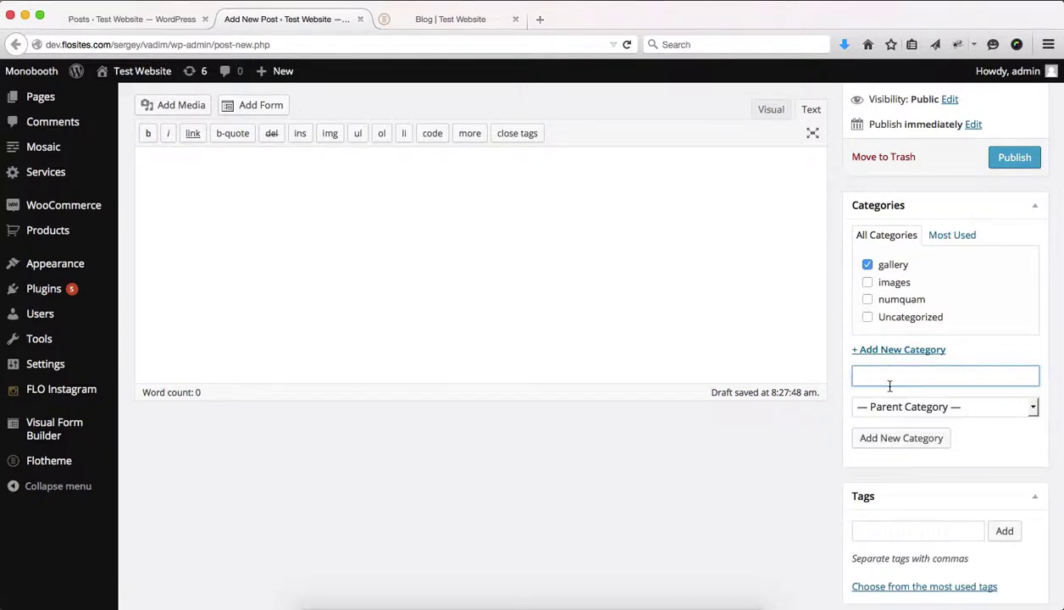
{"action": "type", "text": "New Category"}
{"action": "left_click", "coordinate": [917, 439]}
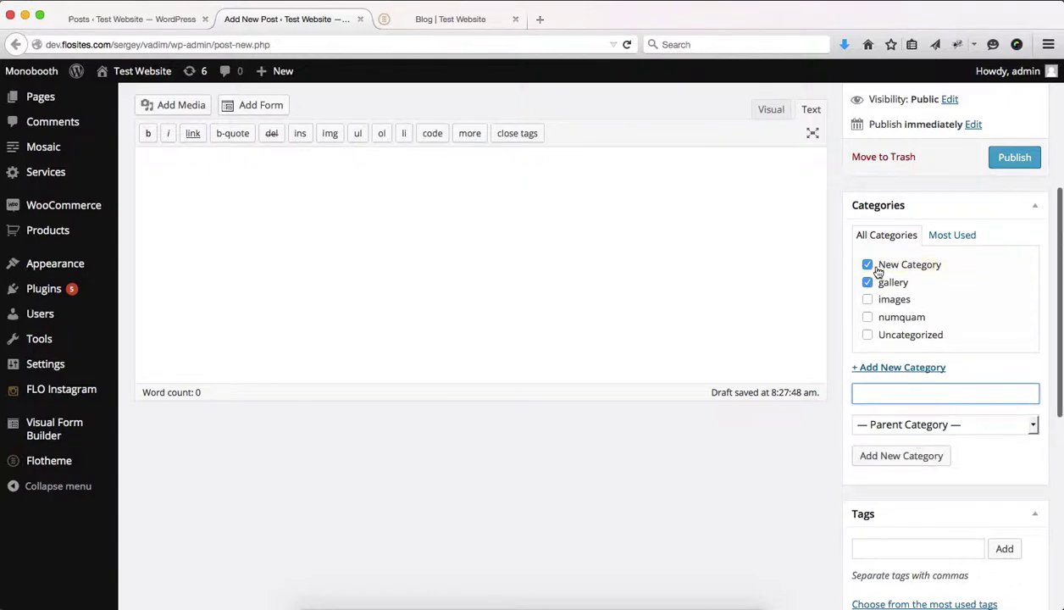
Set the title decoration image to the leaf ornament layer-631.png from the media library
{"action": "scroll", "coordinate": [983, 294], "scroll_direction": "down", "scroll_amount": 3}
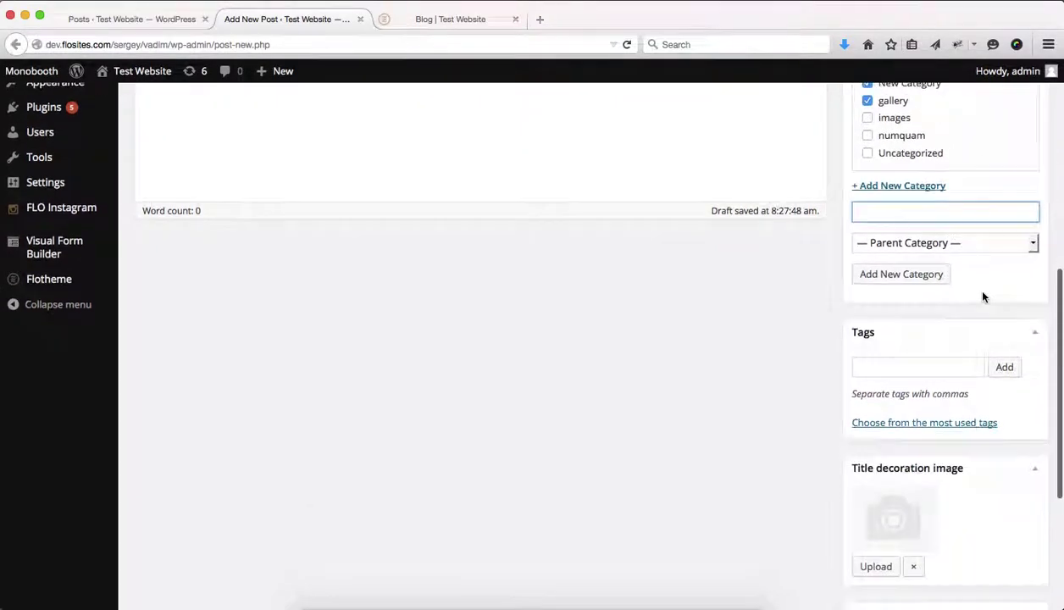
{"action": "left_click", "coordinate": [899, 373]}
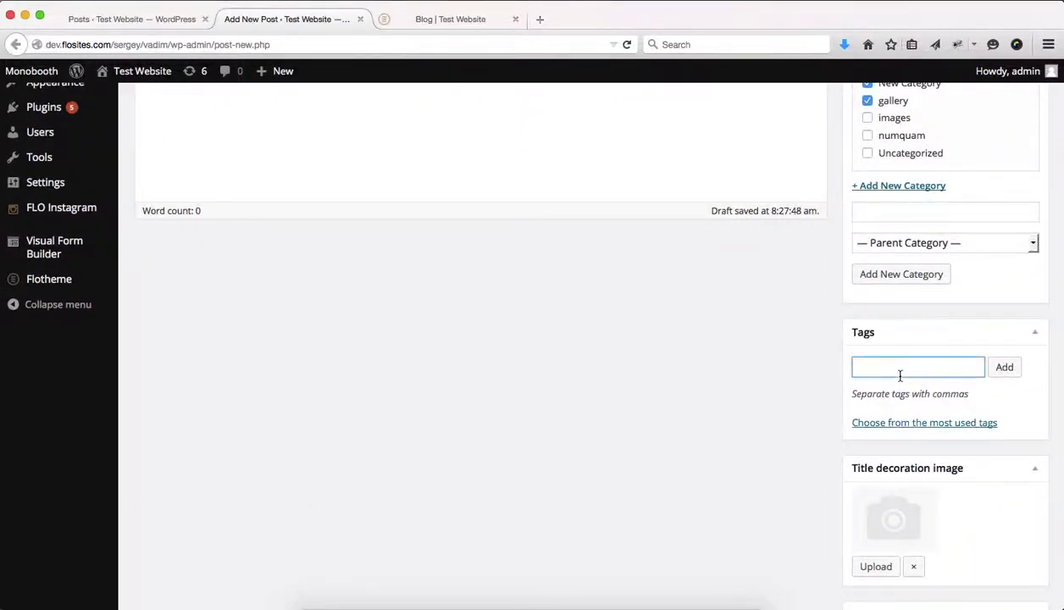
{"action": "scroll", "coordinate": [899, 375], "scroll_direction": "down", "scroll_amount": 3}
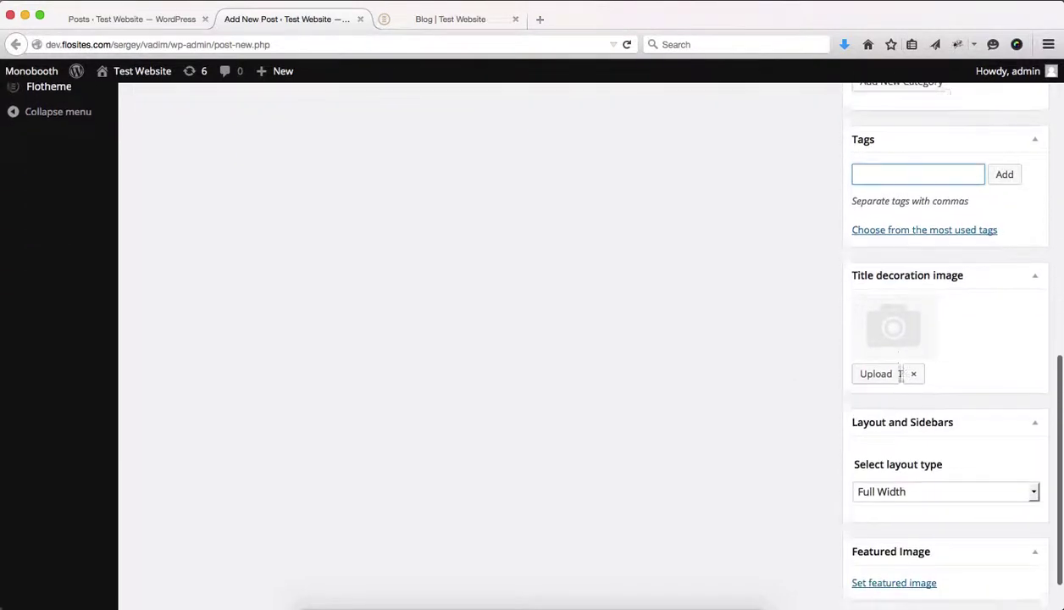
{"action": "scroll", "coordinate": [912, 364], "scroll_direction": "down", "scroll_amount": 1}
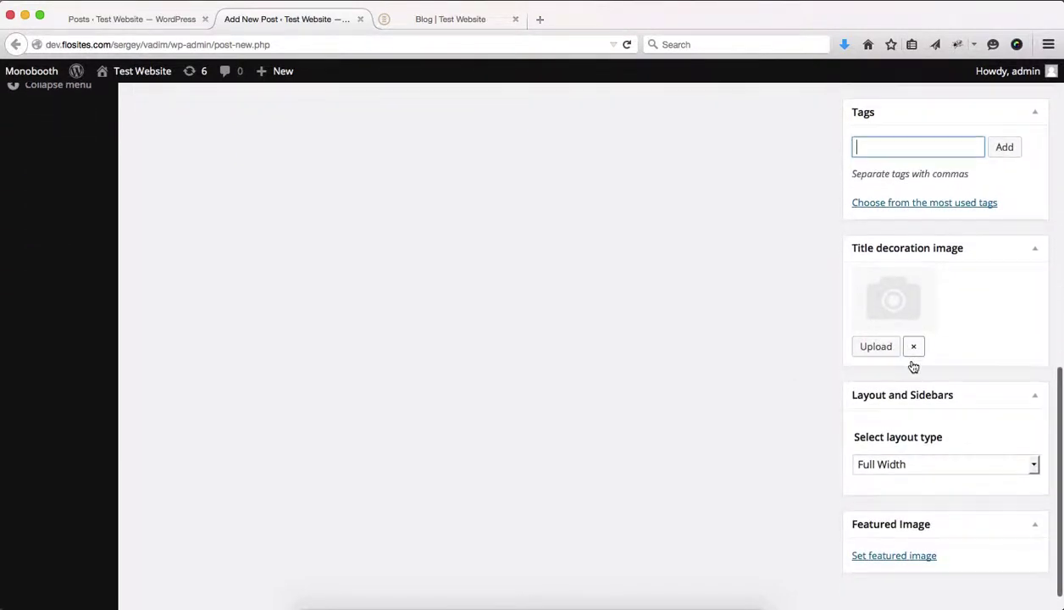
{"action": "left_click", "coordinate": [877, 350]}
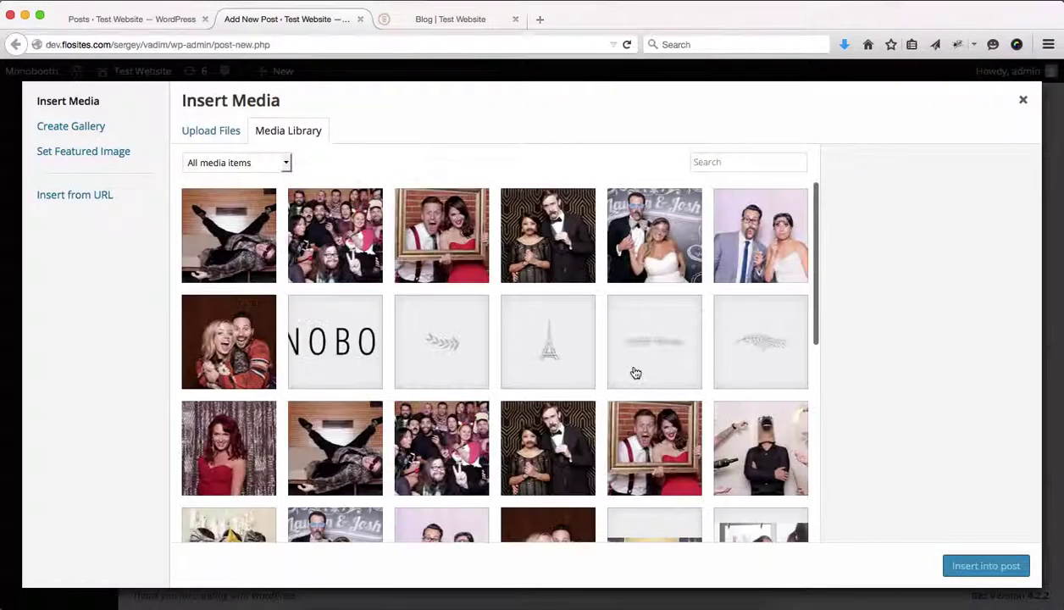
{"action": "left_click", "coordinate": [675, 357]}
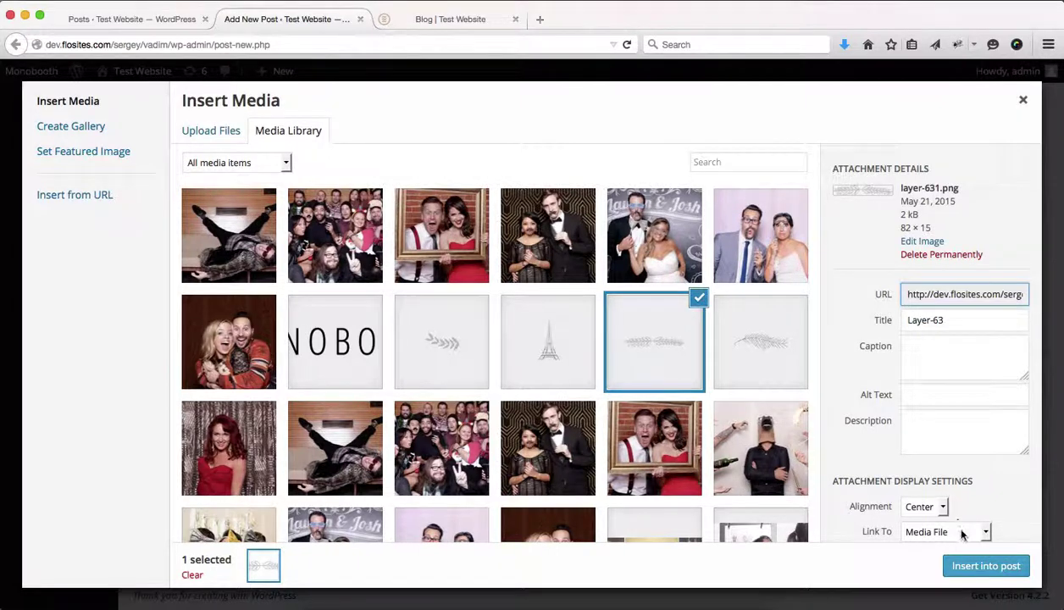
{"action": "left_click", "coordinate": [986, 566]}
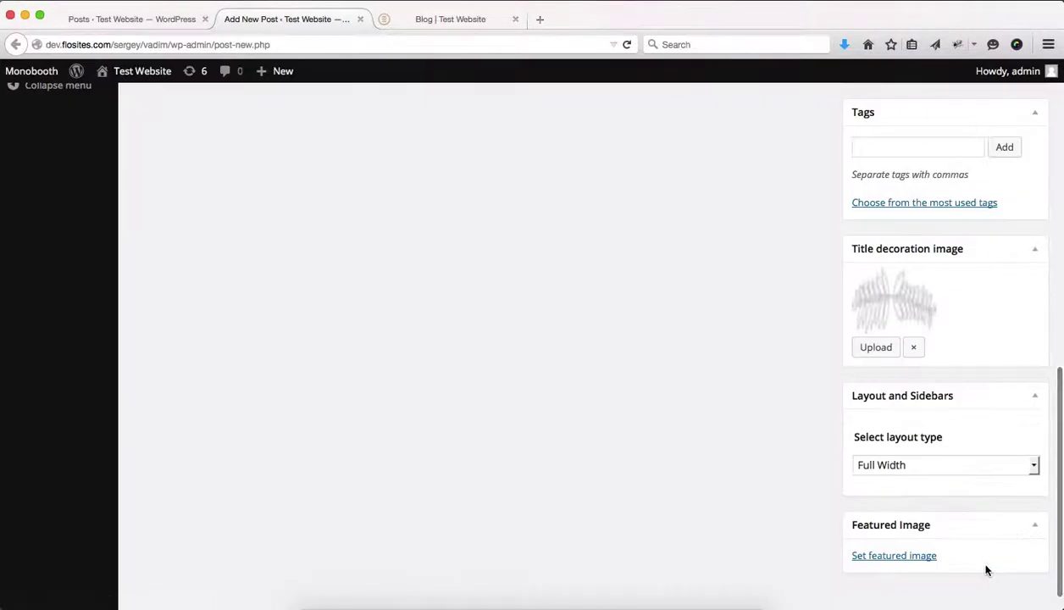
Choose Full Width as the post's layout type
{"action": "scroll", "coordinate": [924, 413], "scroll_direction": "down", "scroll_amount": 1}
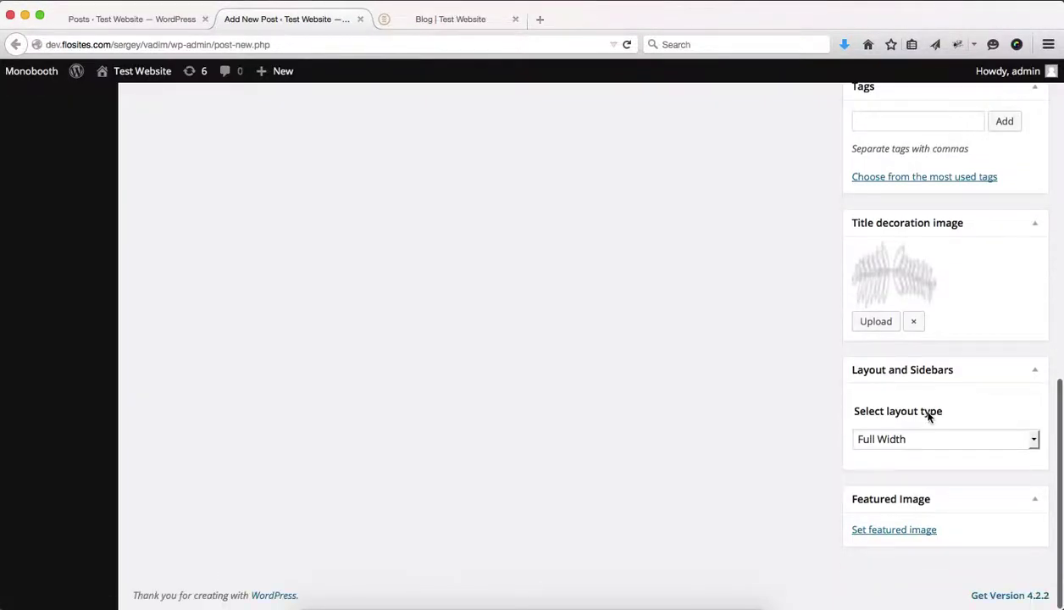
{"action": "left_click", "coordinate": [887, 439]}
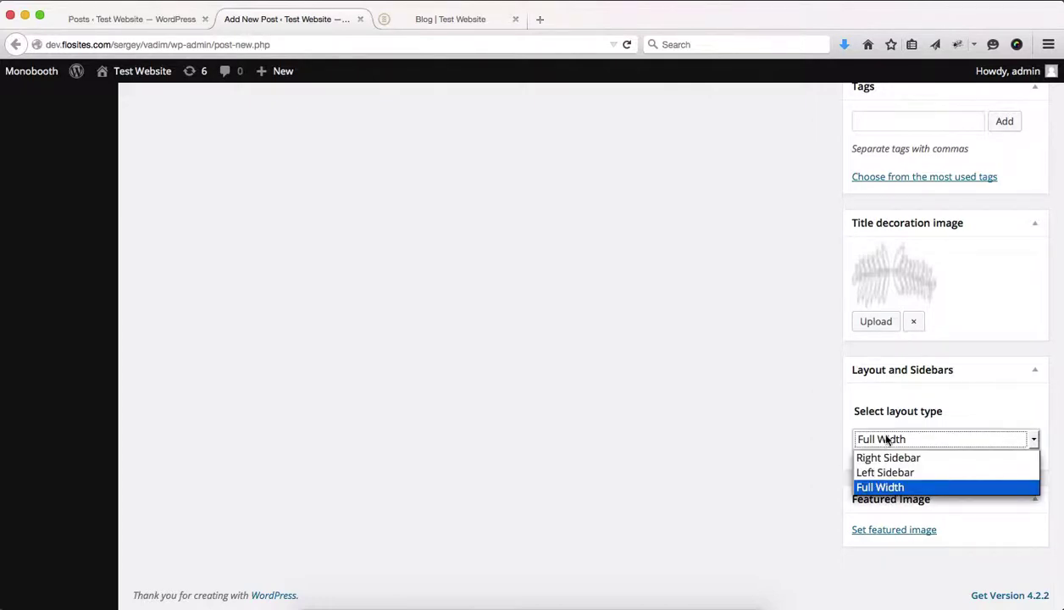
{"action": "left_click", "coordinate": [886, 489]}
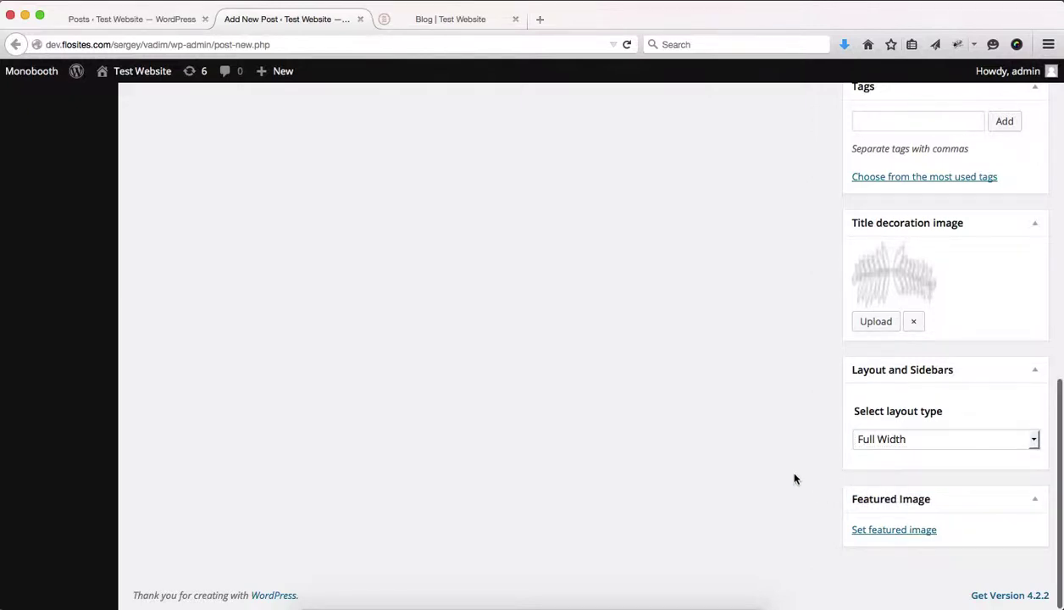
Set singles1152.jpg from the media library as the post's featured image
{"action": "left_click", "coordinate": [862, 535]}
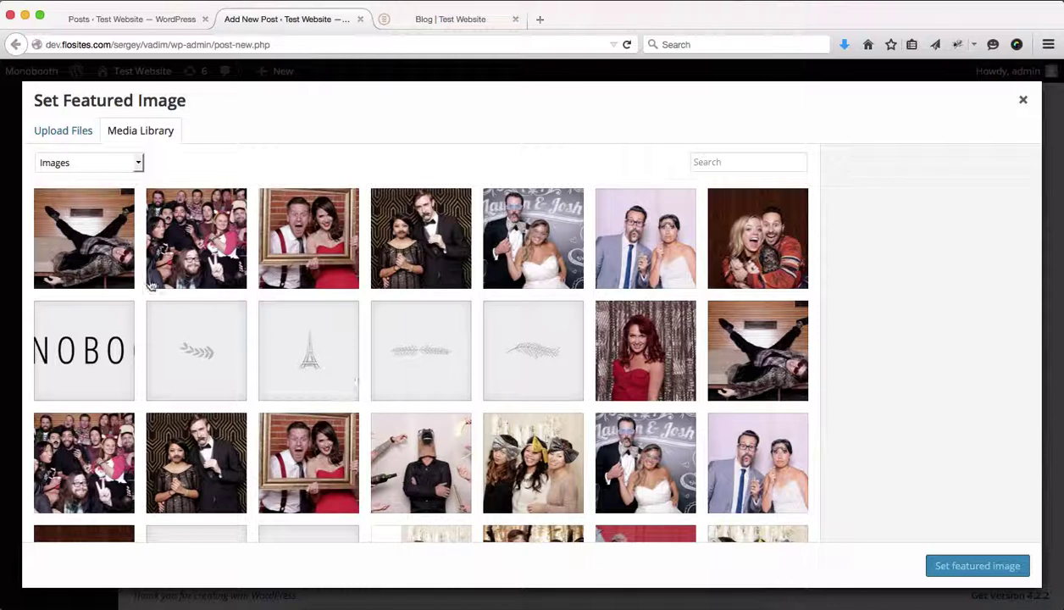
{"action": "left_click", "coordinate": [69, 247]}
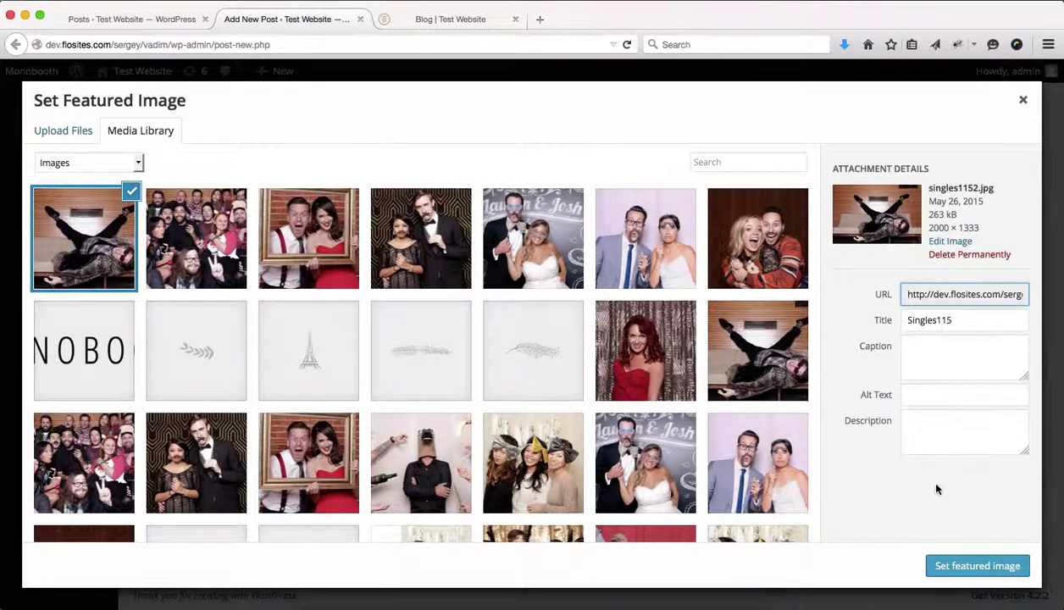
{"action": "left_click", "coordinate": [959, 573]}
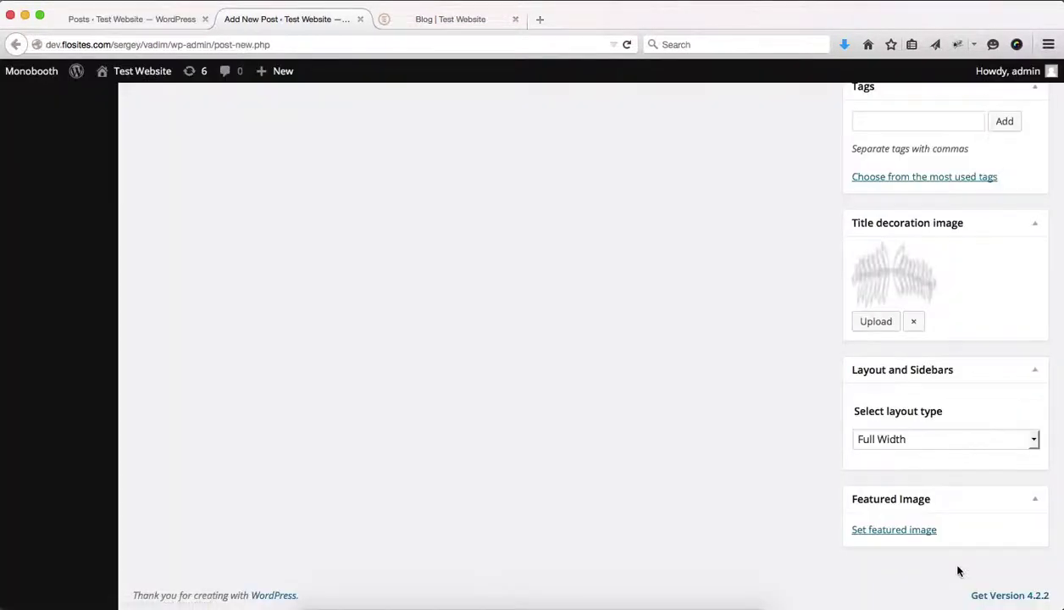
{"action": "scroll", "coordinate": [898, 525], "scroll_direction": "down", "scroll_amount": 3}
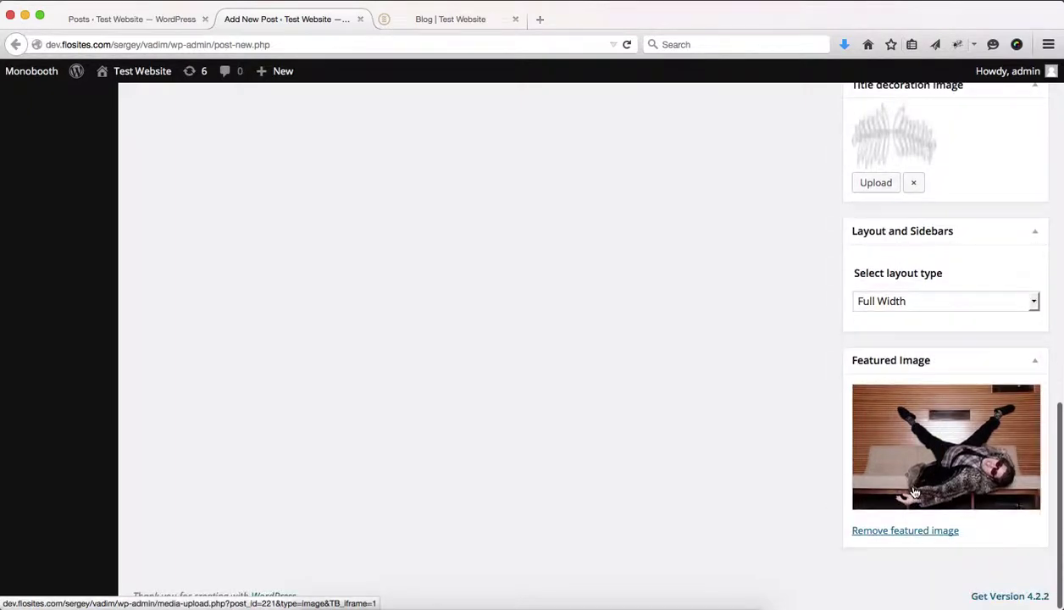
Publish the new post
{"action": "scroll", "coordinate": [704, 491], "scroll_direction": "up", "scroll_amount": 5}
{"action": "scroll", "coordinate": [705, 491], "scroll_direction": "up", "scroll_amount": 5}
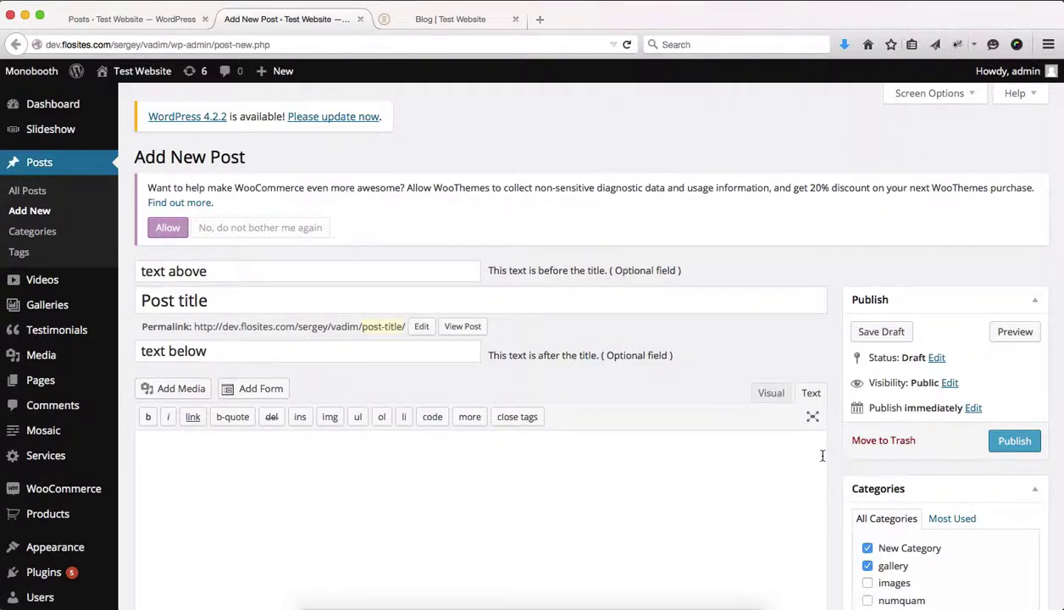
{"action": "left_click", "coordinate": [1013, 442]}
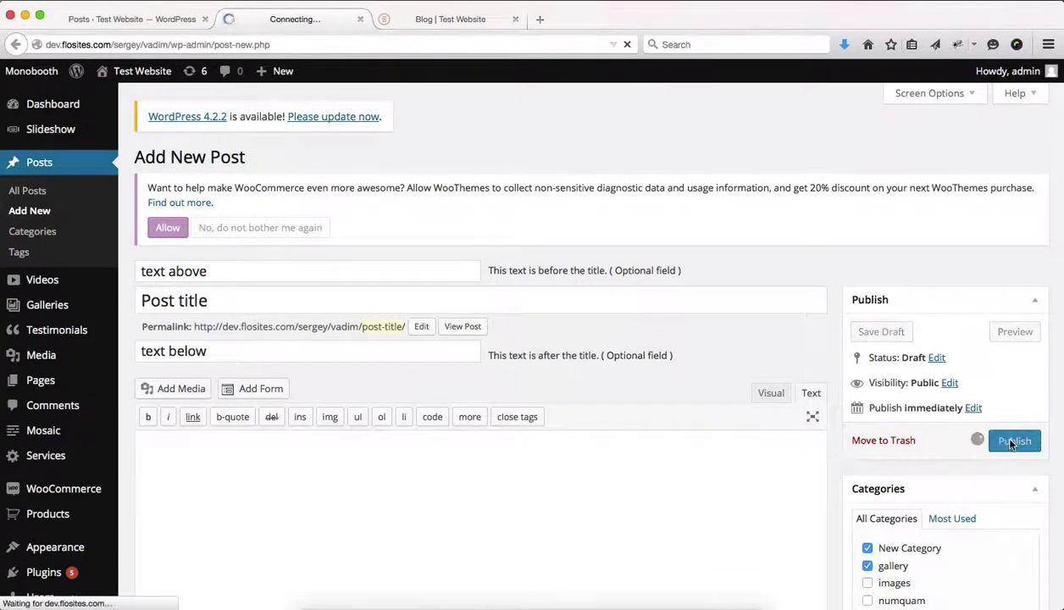
Reload the site's Blog page and examine the new post's decoration image, title texts, category and featured image
{"action": "left_click", "coordinate": [382, 20]}
{"action": "key", "text": "super+r"}
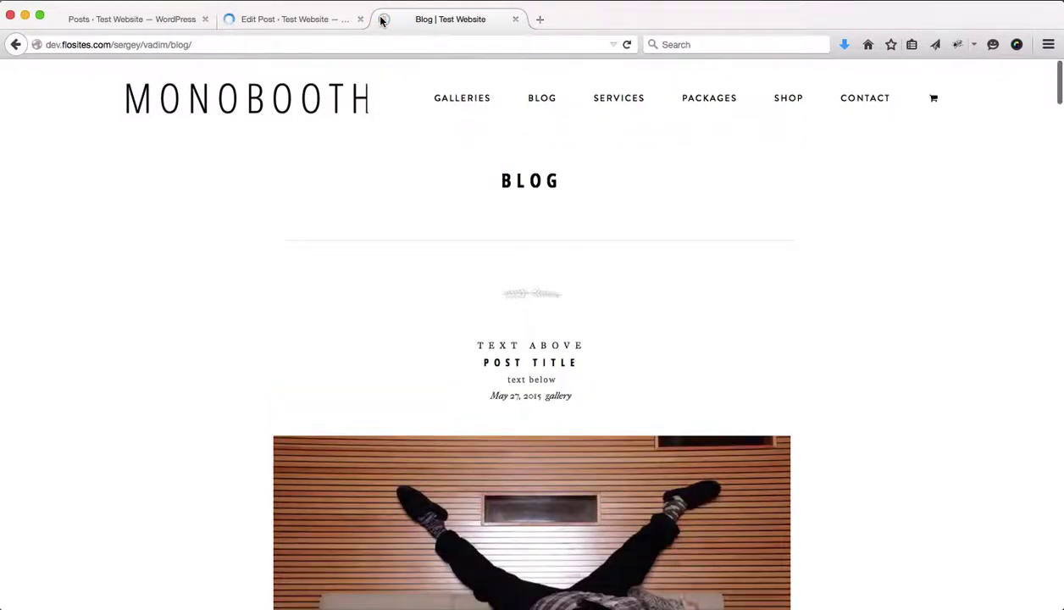
{"action": "scroll", "coordinate": [419, 195], "scroll_direction": "down", "scroll_amount": 1}
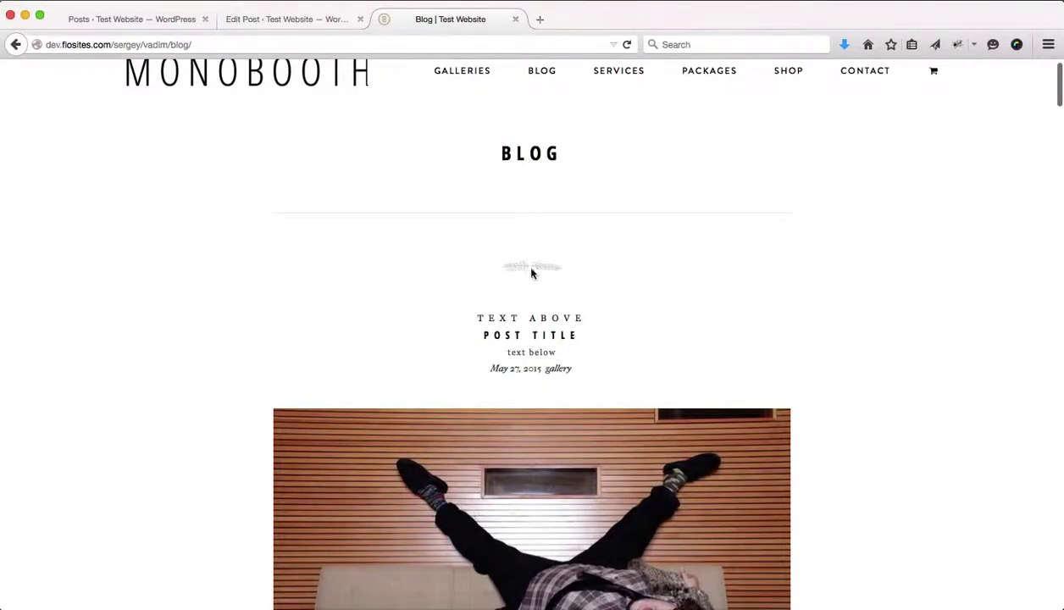
{"action": "scroll", "coordinate": [552, 265], "scroll_direction": "down", "scroll_amount": 2}
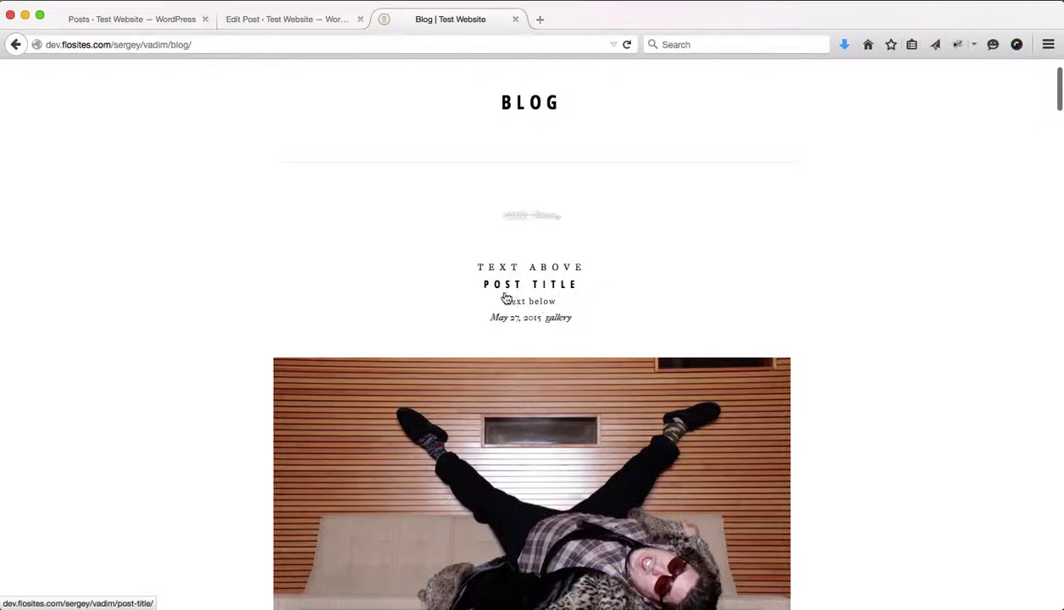
{"action": "scroll", "coordinate": [525, 292], "scroll_direction": "down", "scroll_amount": 3}
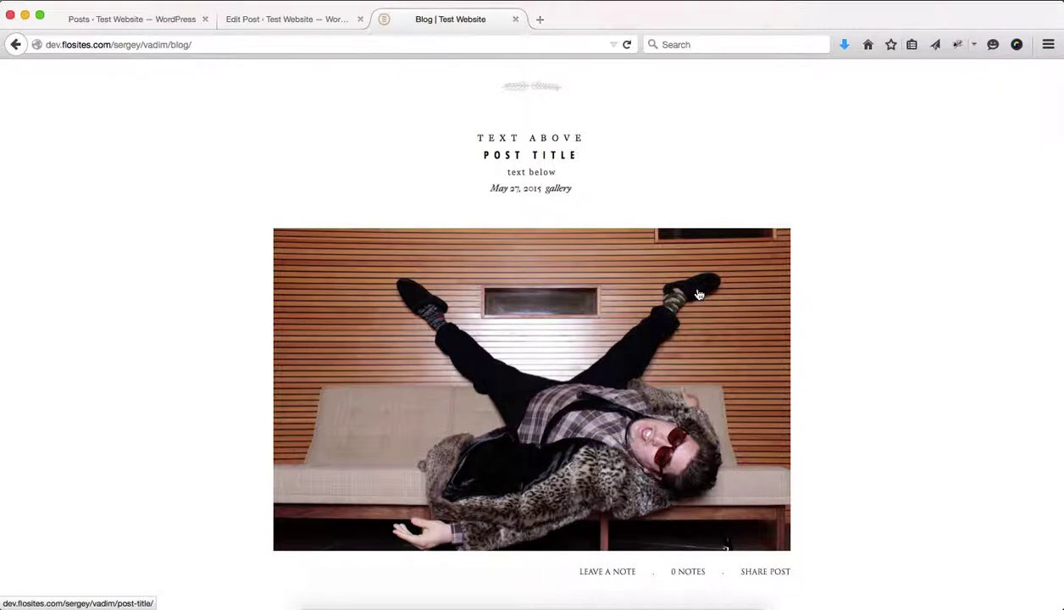
{"action": "scroll", "coordinate": [699, 294], "scroll_direction": "down", "scroll_amount": 2}
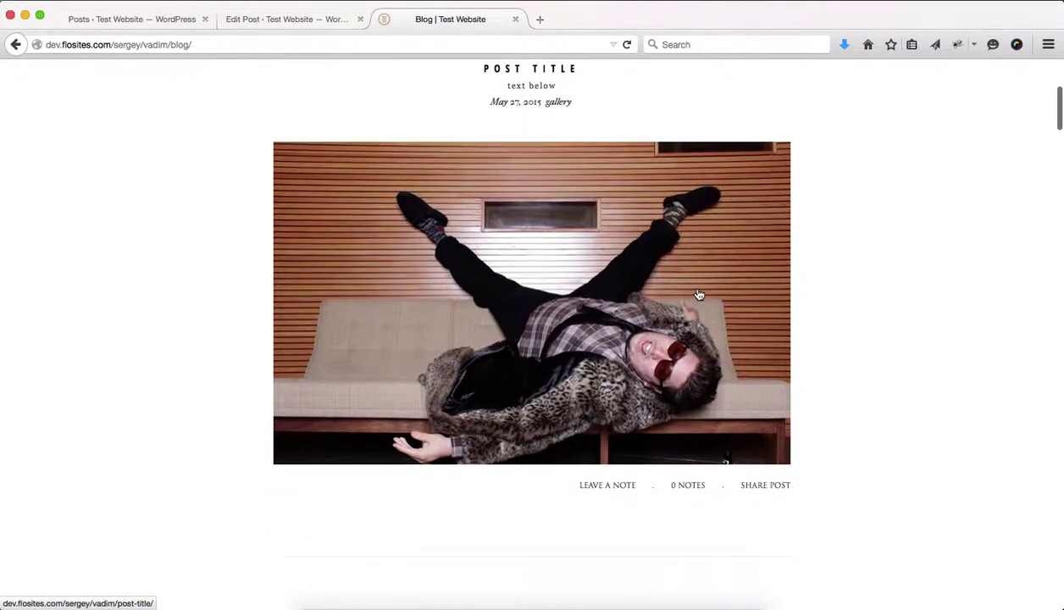
Open the new post from the Blog page, examine its single-post layout and related posts, and return to the Blog page
{"action": "left_click", "coordinate": [599, 281]}
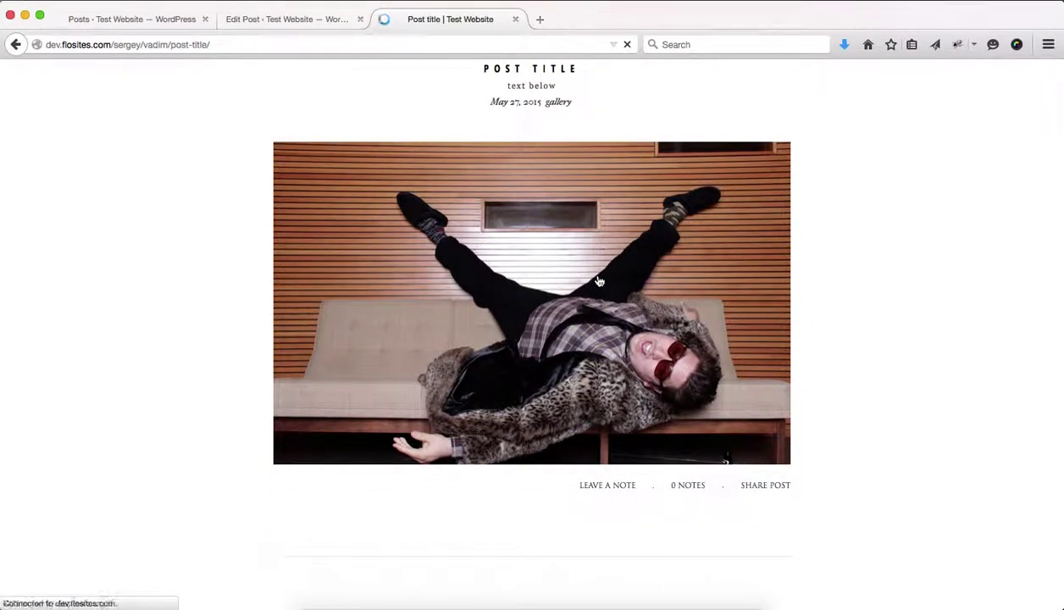
{"action": "scroll", "coordinate": [598, 280], "scroll_direction": "down", "scroll_amount": 5}
{"action": "scroll", "coordinate": [598, 280], "scroll_direction": "down", "scroll_amount": 4}
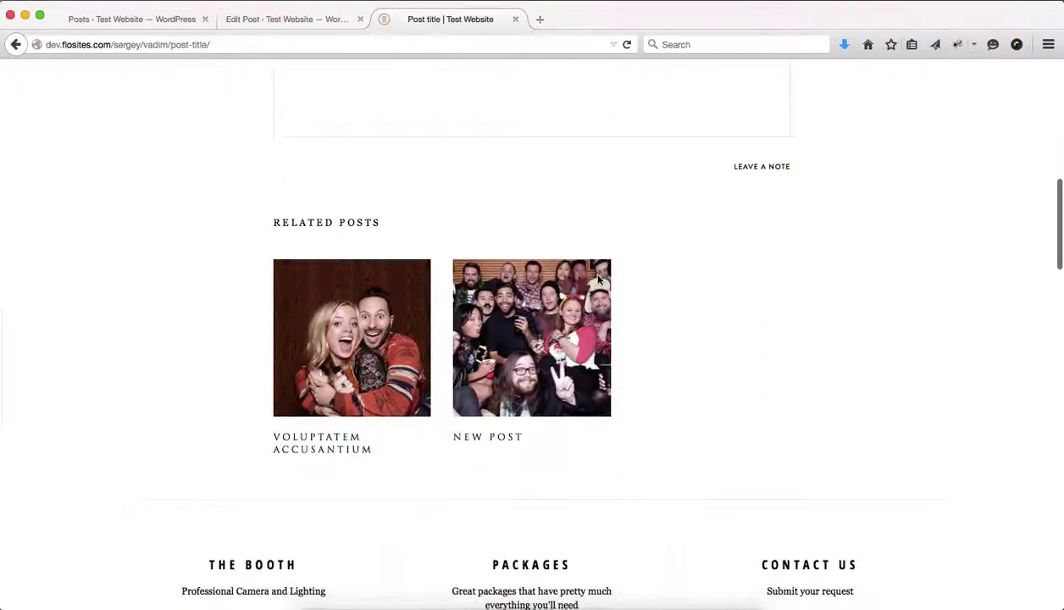
{"action": "scroll", "coordinate": [598, 281], "scroll_direction": "up", "scroll_amount": 4}
{"action": "scroll", "coordinate": [598, 280], "scroll_direction": "up", "scroll_amount": 4}
{"action": "key", "text": "super+Left"}
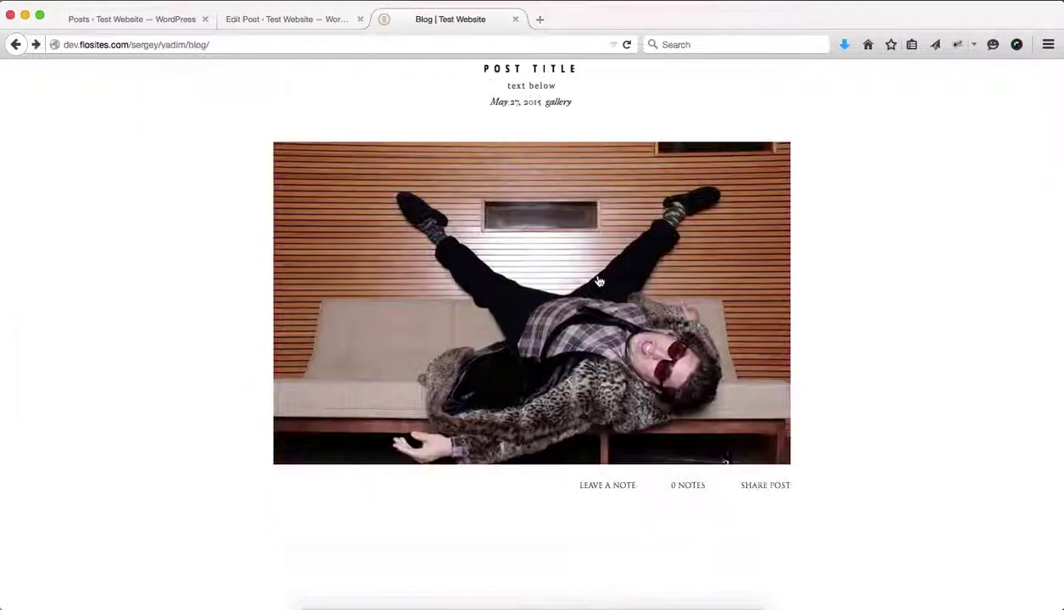
Copy the "What is Lorem Ipsum?" paragraph from lipsum.com, opened alongside the post editor
{"action": "left_click", "coordinate": [265, 17]}
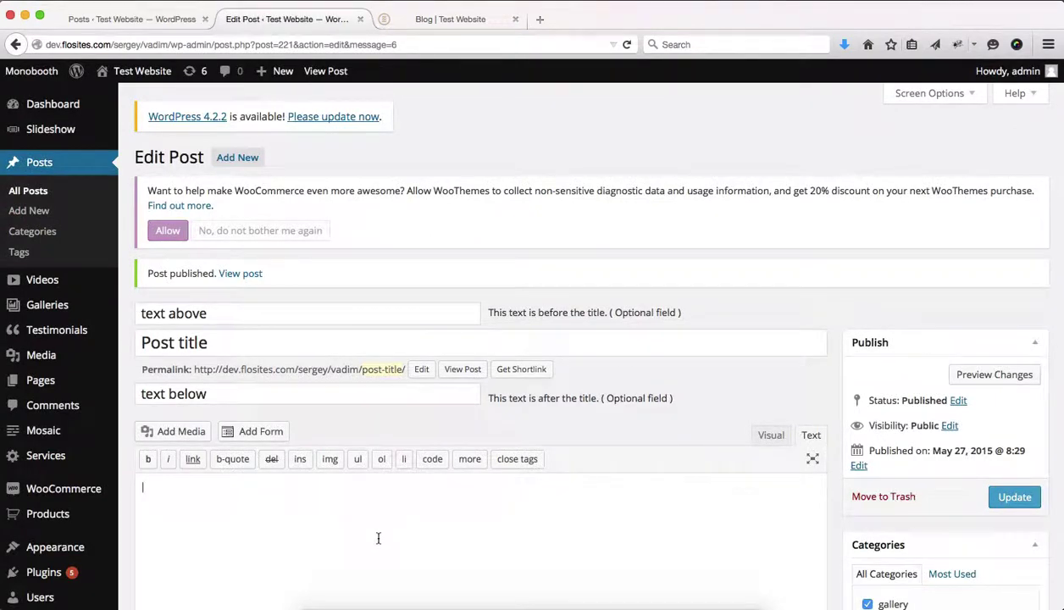
{"action": "scroll", "coordinate": [379, 538], "scroll_direction": "down", "scroll_amount": 3}
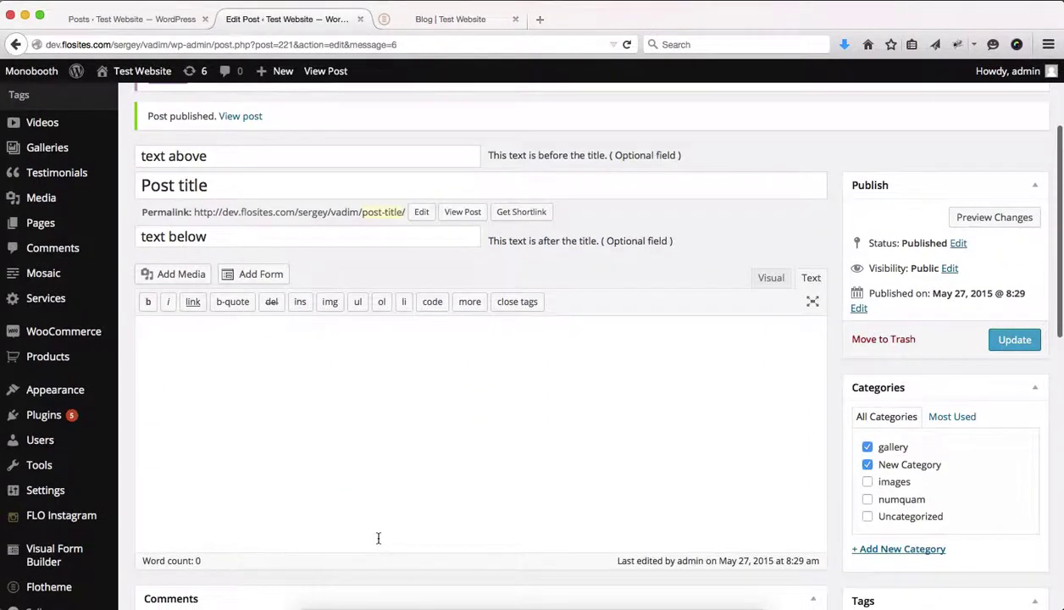
{"action": "key", "text": "super+t"}
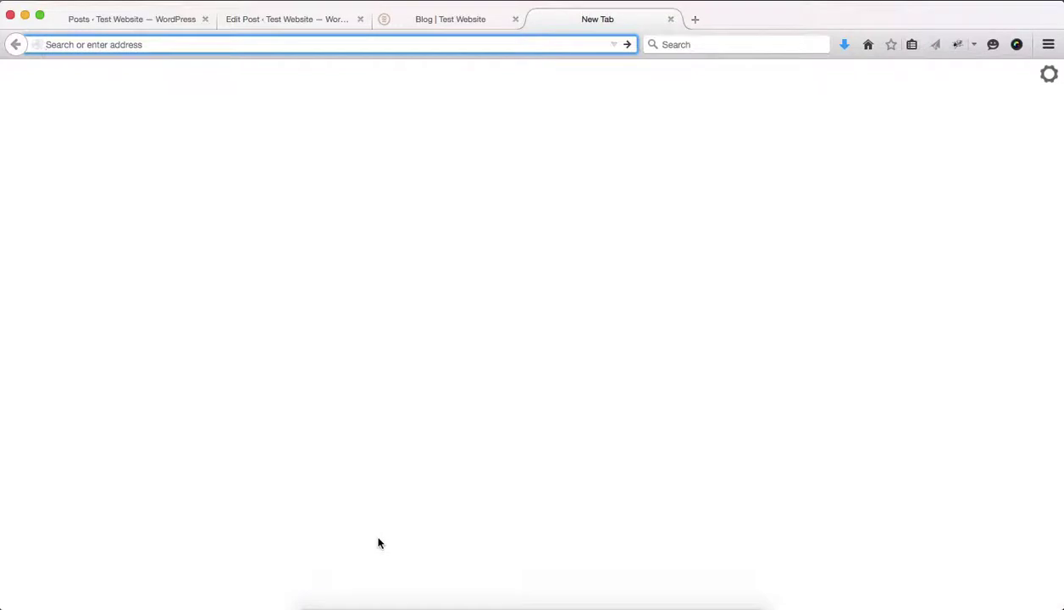
{"action": "type", "text": "lipsum.com"}
{"action": "key", "text": "Return"}
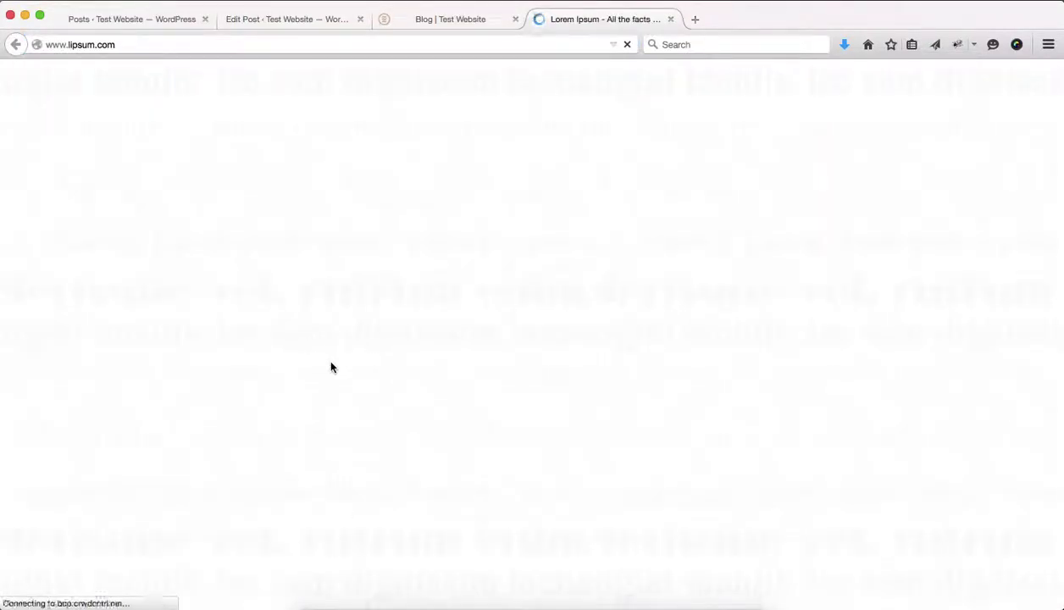
{"action": "triple_click", "coordinate": [390, 365]}
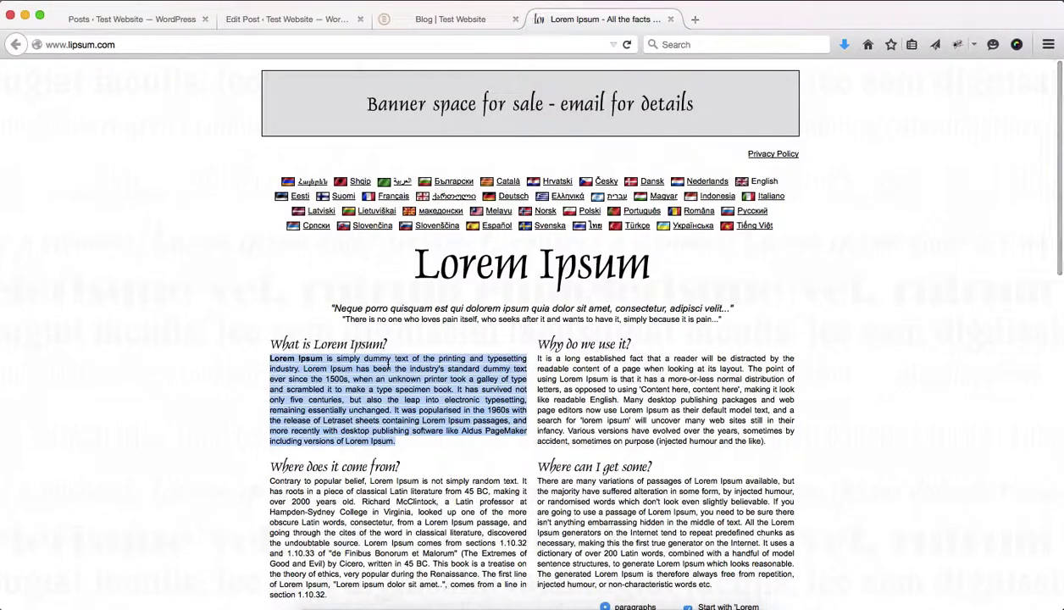
{"action": "key", "text": "super+c"}
Paste the copied Lorem Ipsum paragraph into the post's content and leave a blank line below it
{"action": "key", "text": "super+2"}
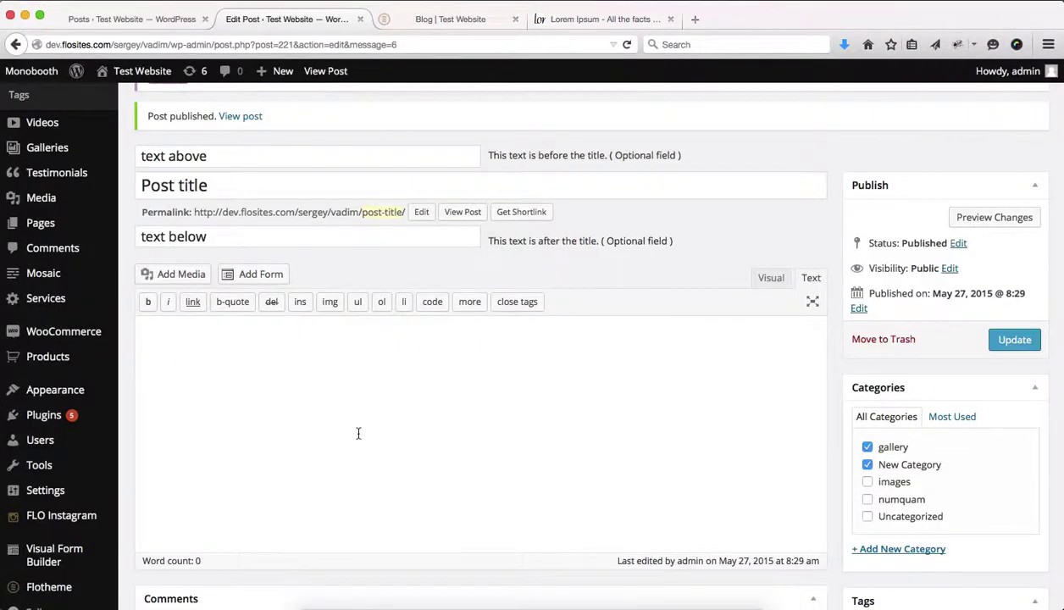
{"action": "key", "text": "super+v"}
{"action": "key", "text": "Return"}
{"action": "key", "text": "Return"}
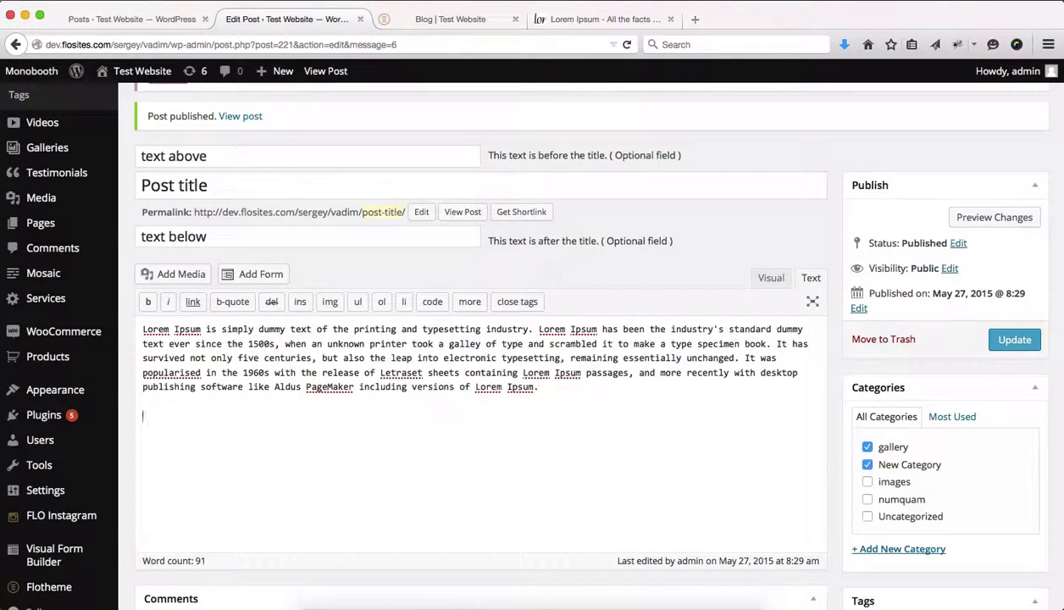
Start adding media to the post and select singles1122.jpg from the media library
{"action": "left_click", "coordinate": [170, 277]}
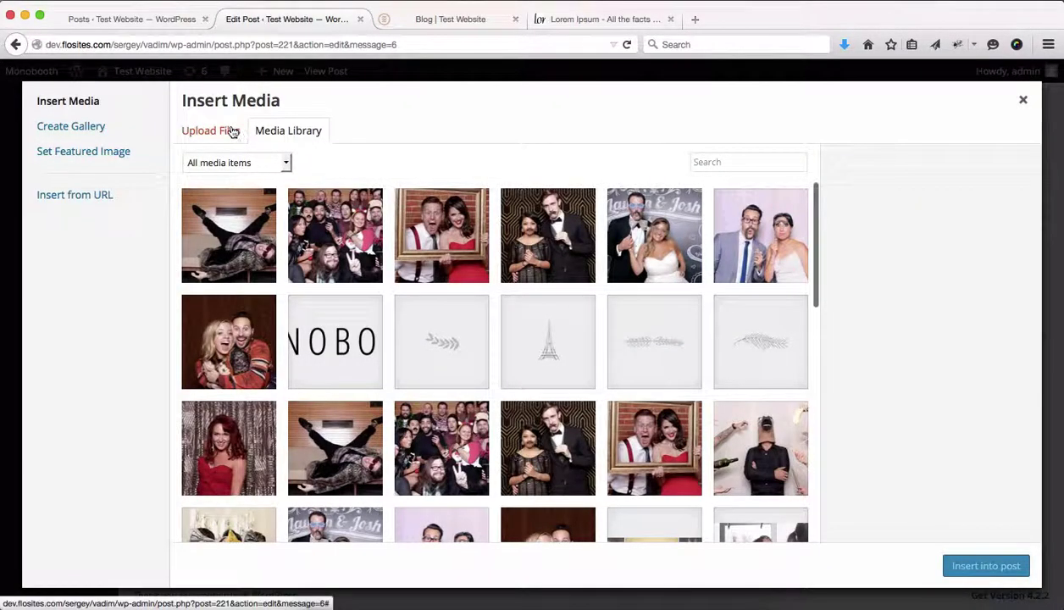
{"action": "left_click", "coordinate": [228, 131]}
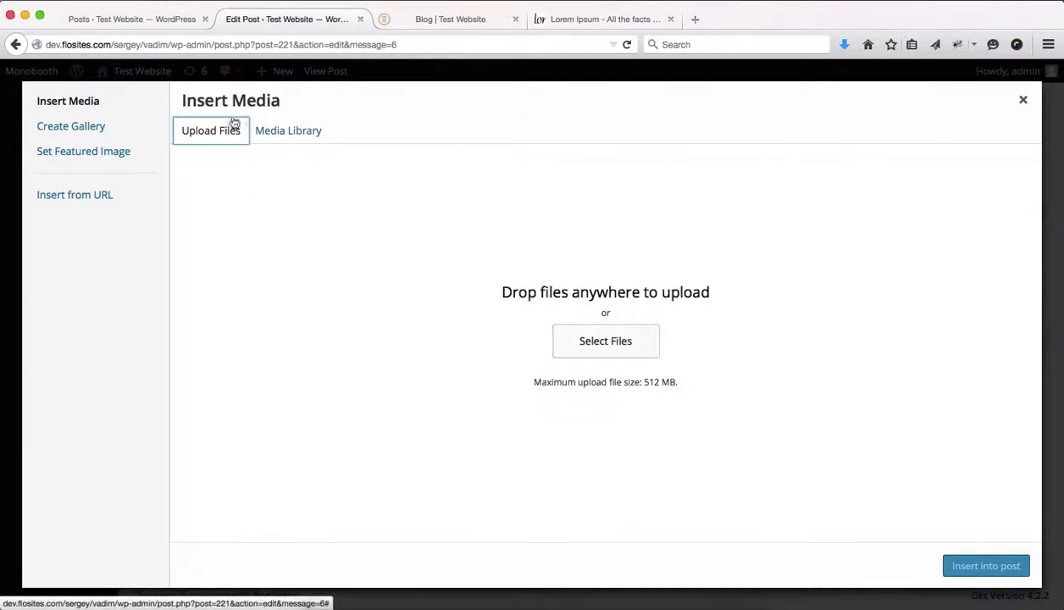
{"action": "left_click", "coordinate": [281, 133]}
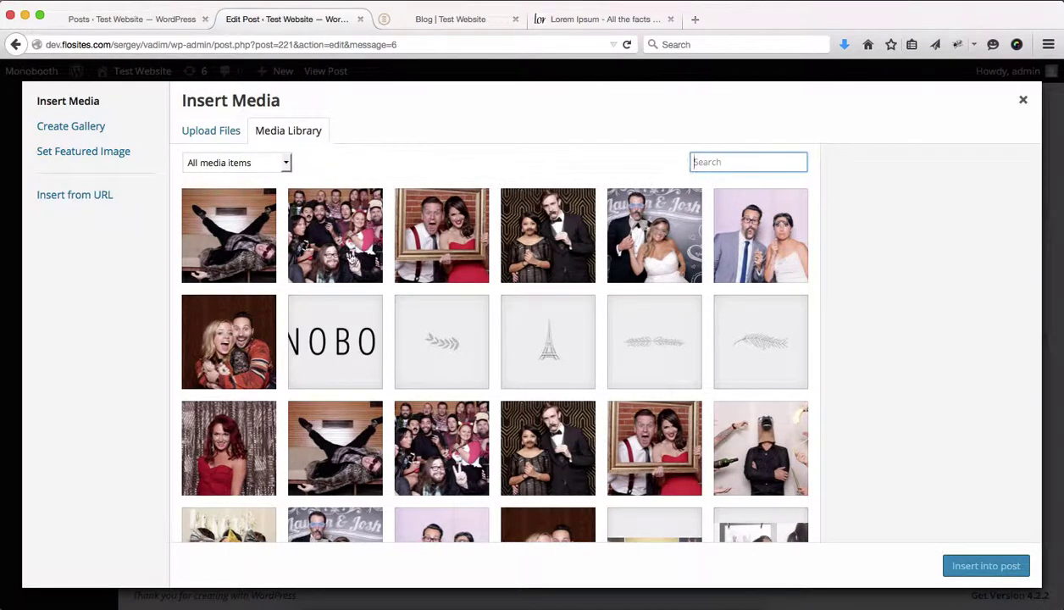
{"action": "left_click", "coordinate": [349, 253]}
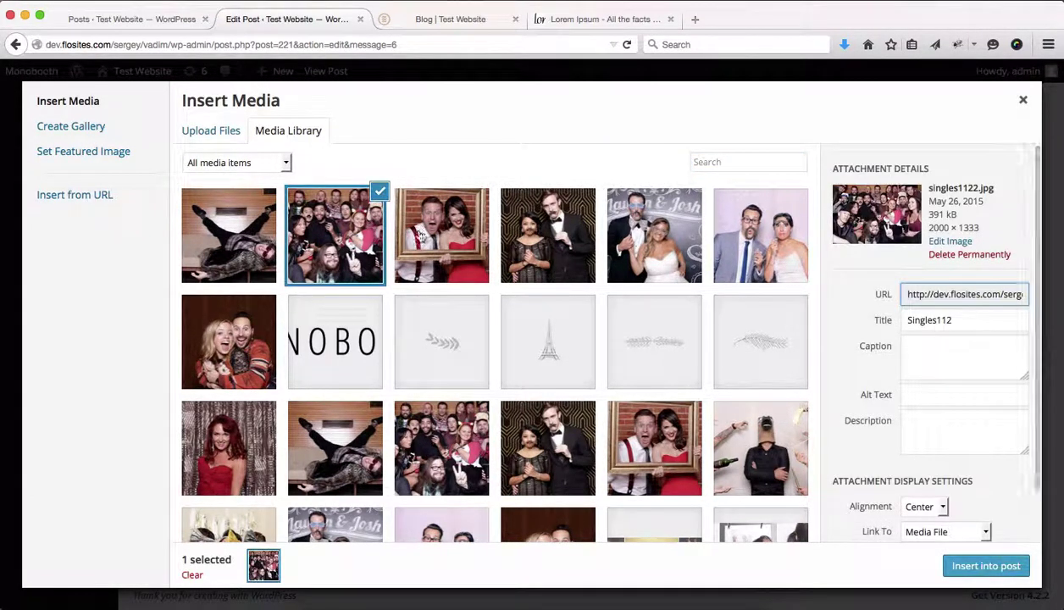
Upload Singles012.jpg, Singles013.jpg, Singles014.jpg and Singles015.jpg from the Photobooth Gallery Images folder to the media library
{"action": "left_click", "coordinate": [212, 138]}
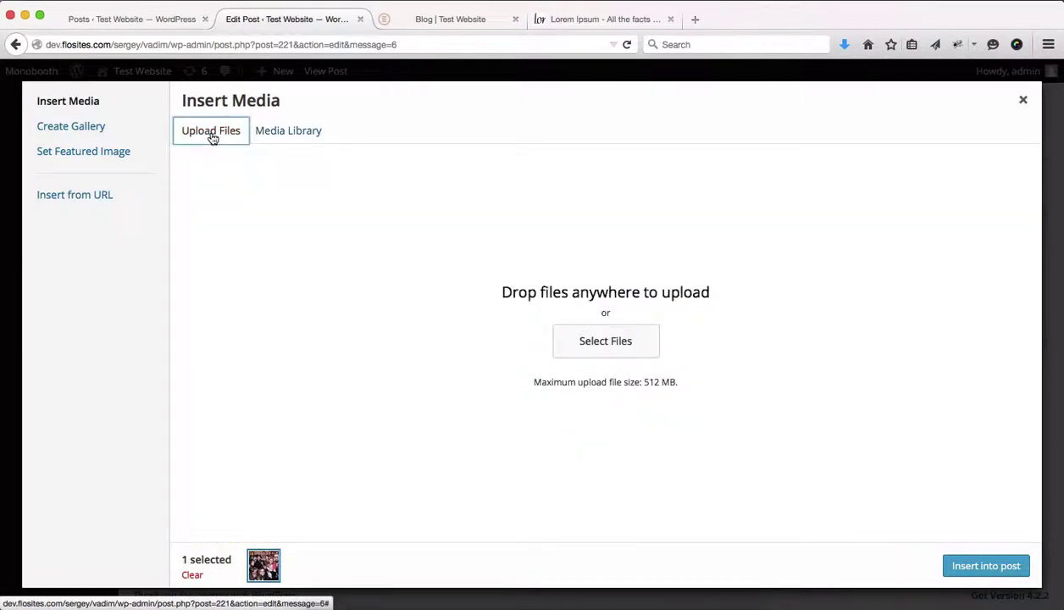
{"action": "left_click", "coordinate": [608, 348]}
{"action": "left_click", "coordinate": [400, 243]}
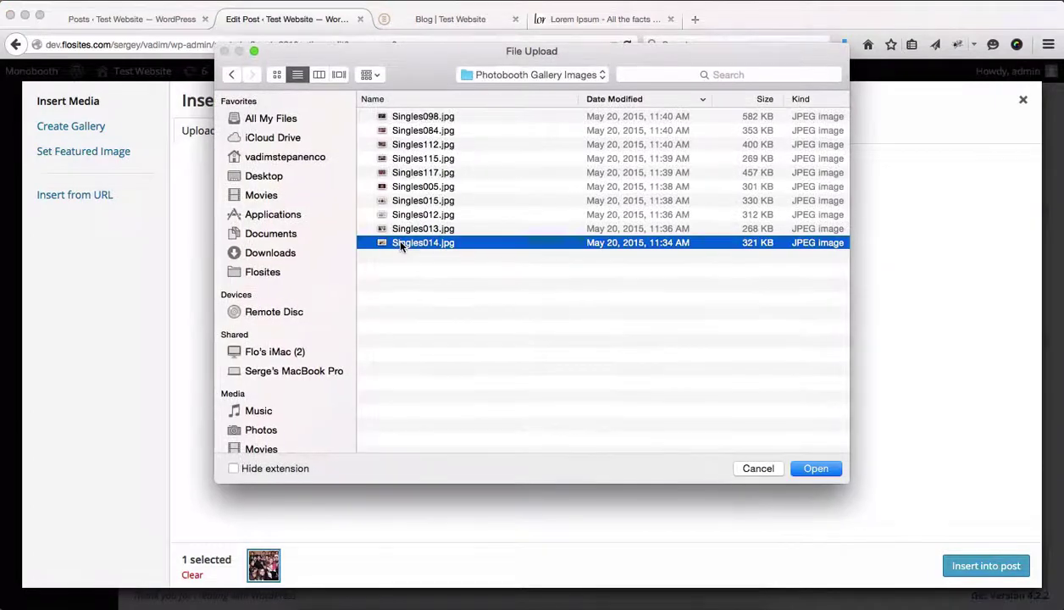
{"action": "key", "text": "shift+Up"}
{"action": "key", "text": "shift+Up"}
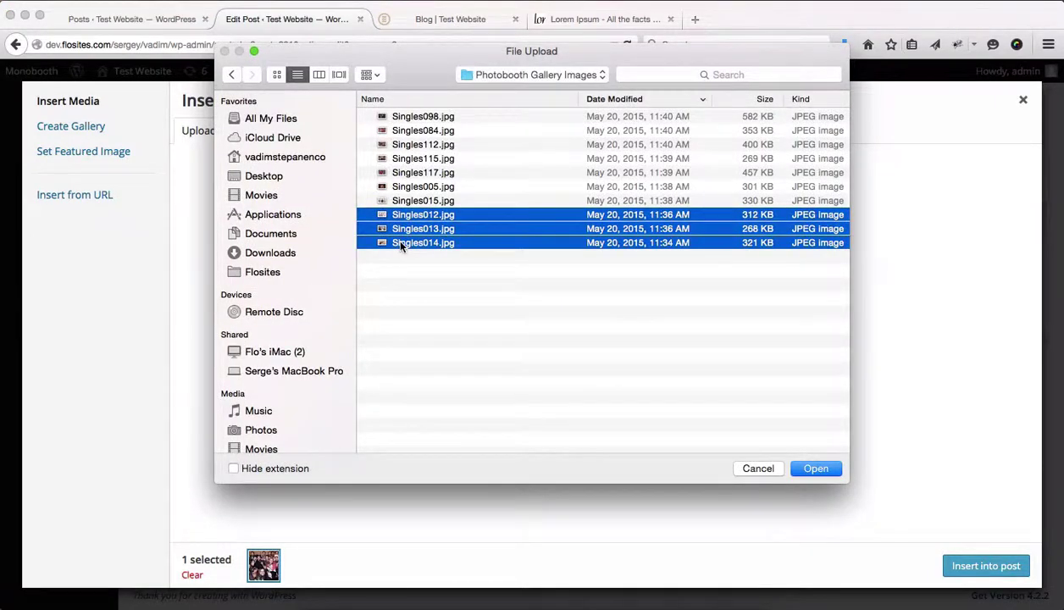
{"action": "key", "text": "shift+Up"}
{"action": "key", "text": "Return"}
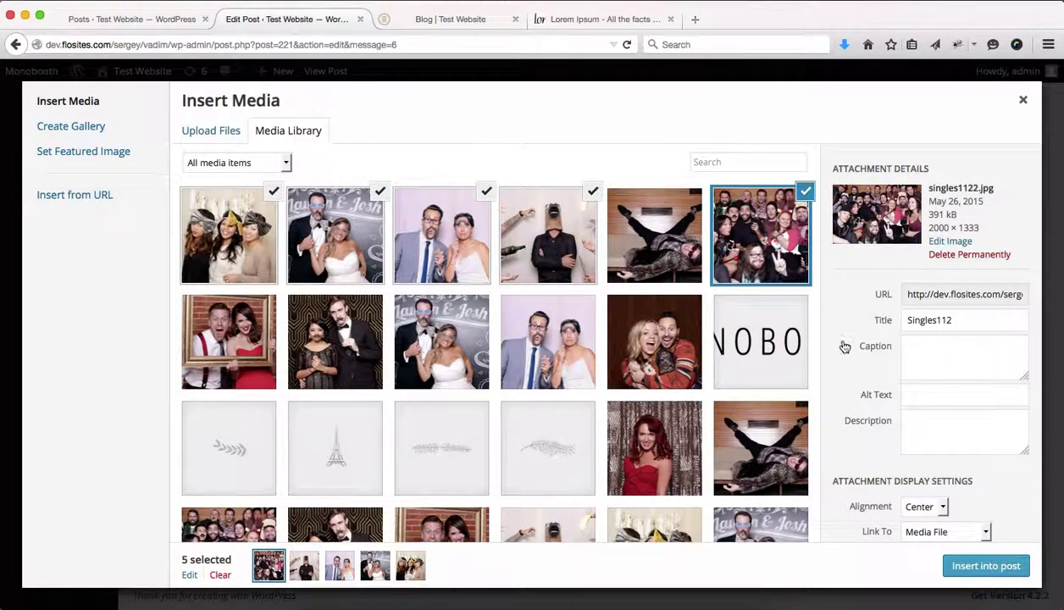
Insert the five selected images into the post at Full Size – 2000 × 1333
{"action": "scroll", "coordinate": [921, 400], "scroll_direction": "down", "scroll_amount": 2}
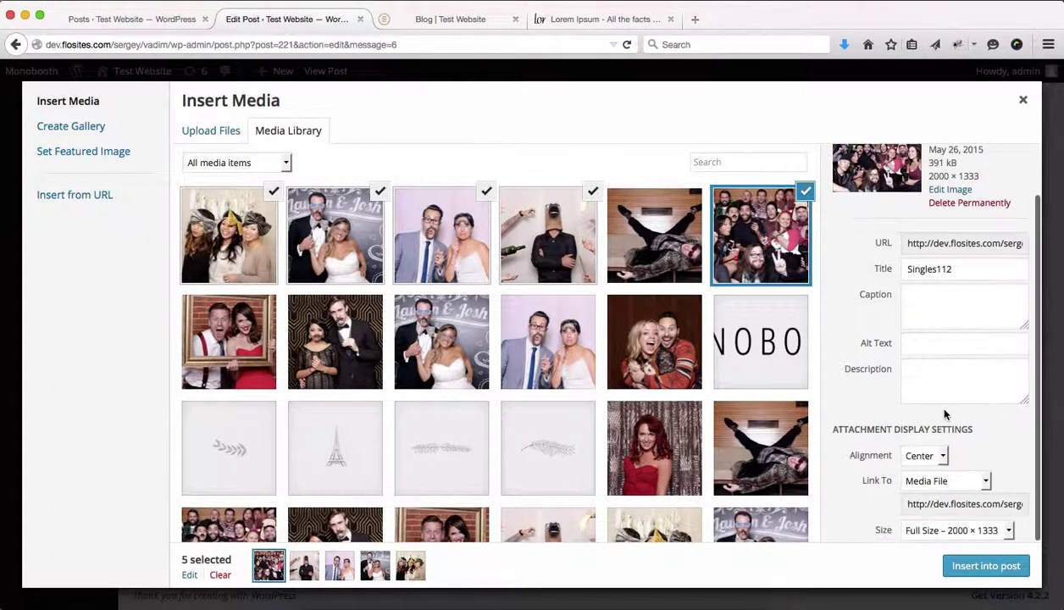
{"action": "left_click", "coordinate": [951, 532]}
{"action": "left_click", "coordinate": [952, 532]}
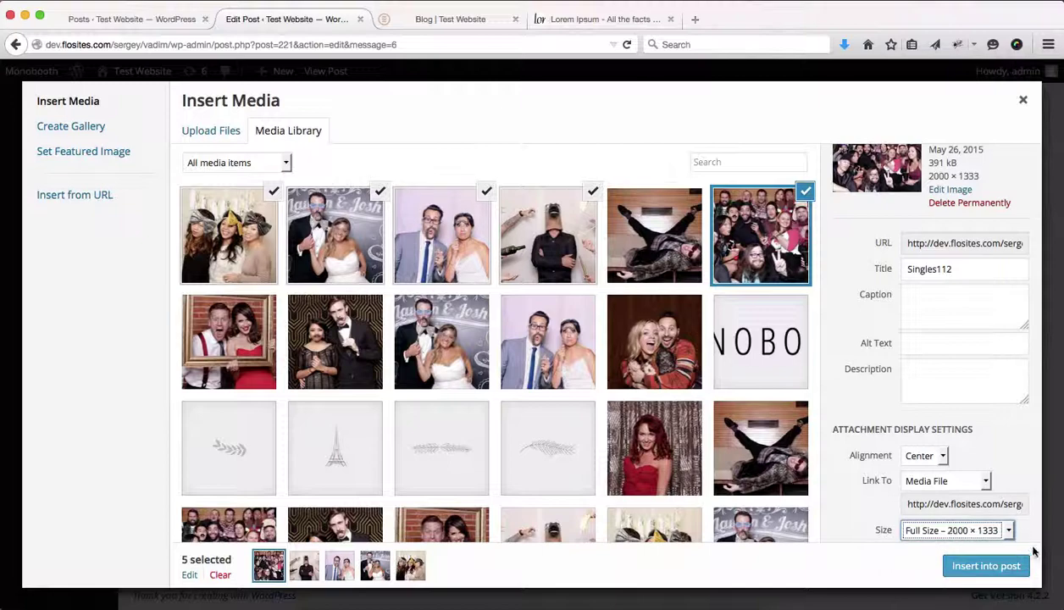
{"action": "left_click", "coordinate": [984, 566]}
Examine the inserted images in the post's content, first as HTML code and in the visual editing mode
{"action": "scroll", "coordinate": [623, 464], "scroll_direction": "down", "scroll_amount": 5}
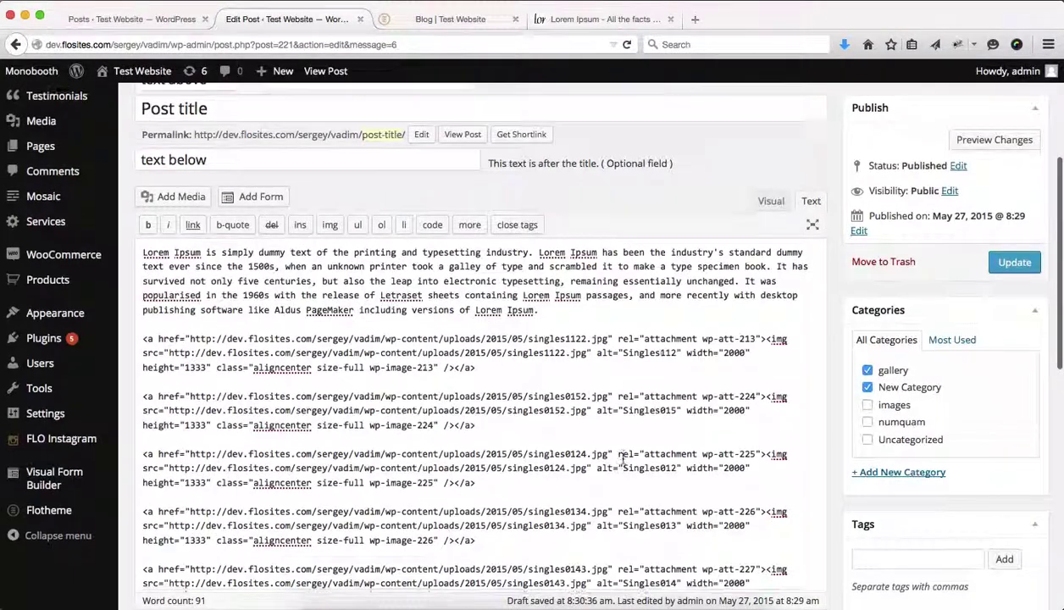
{"action": "scroll", "coordinate": [622, 463], "scroll_direction": "up", "scroll_amount": 3}
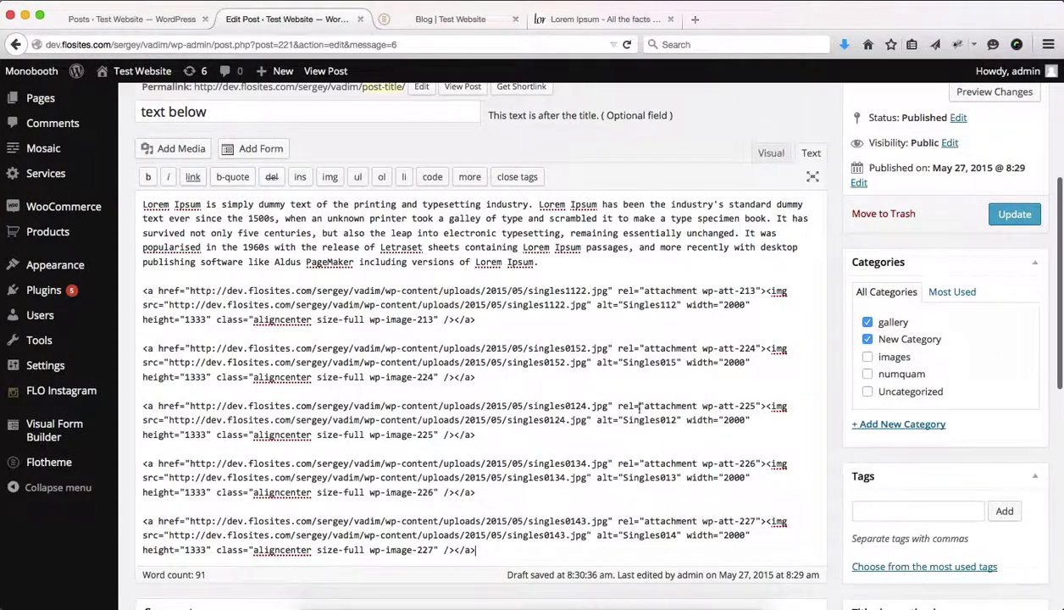
{"action": "left_click", "coordinate": [769, 154]}
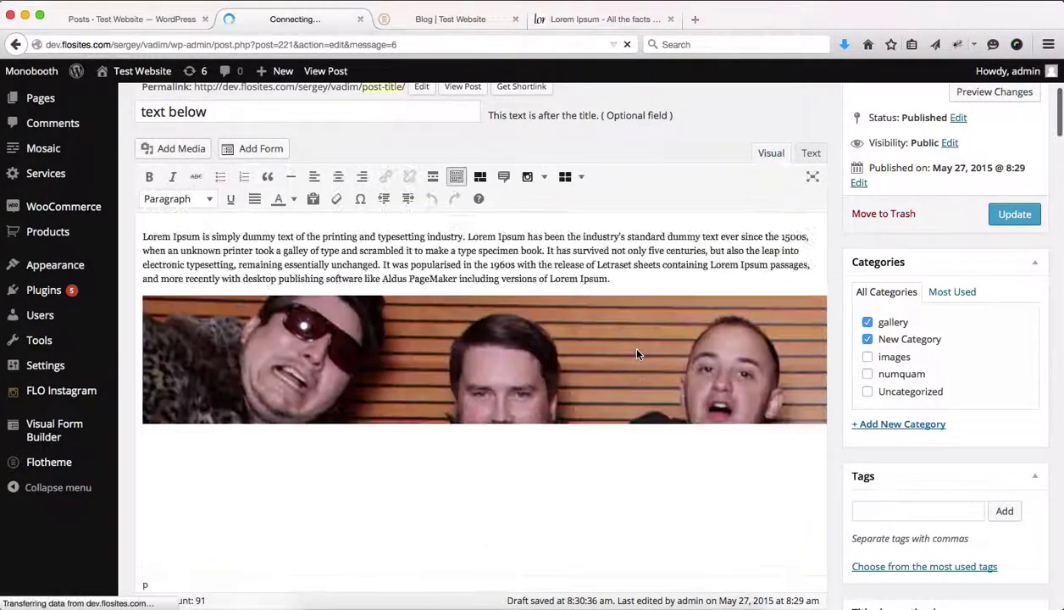
{"action": "scroll", "coordinate": [635, 352], "scroll_direction": "down", "scroll_amount": 5}
{"action": "scroll", "coordinate": [637, 354], "scroll_direction": "up", "scroll_amount": 10}
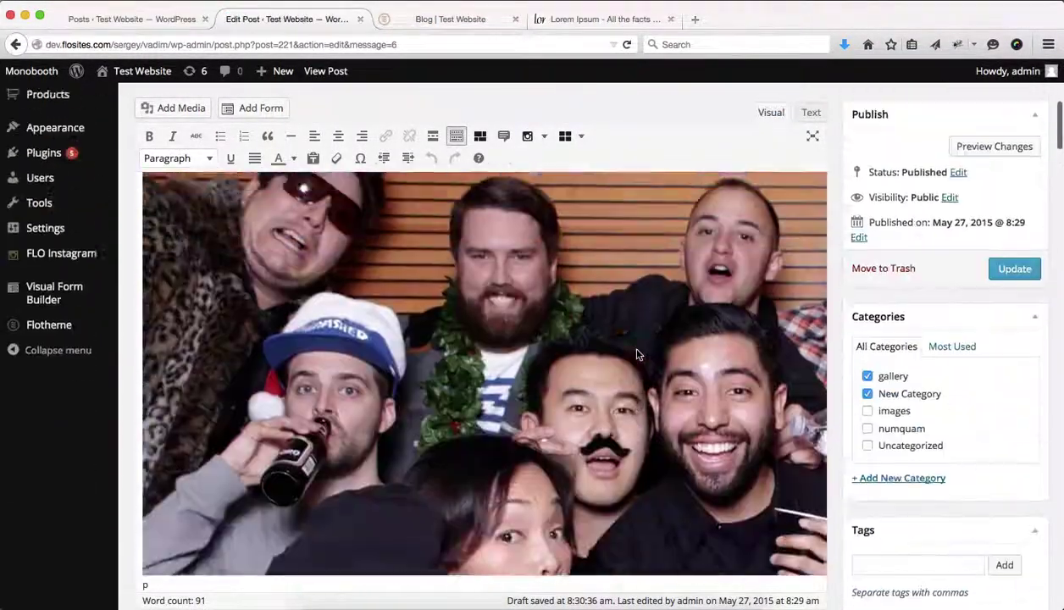
{"action": "scroll", "coordinate": [636, 350], "scroll_direction": "up", "scroll_amount": 2}
{"action": "scroll", "coordinate": [695, 360], "scroll_direction": "down", "scroll_amount": 1}
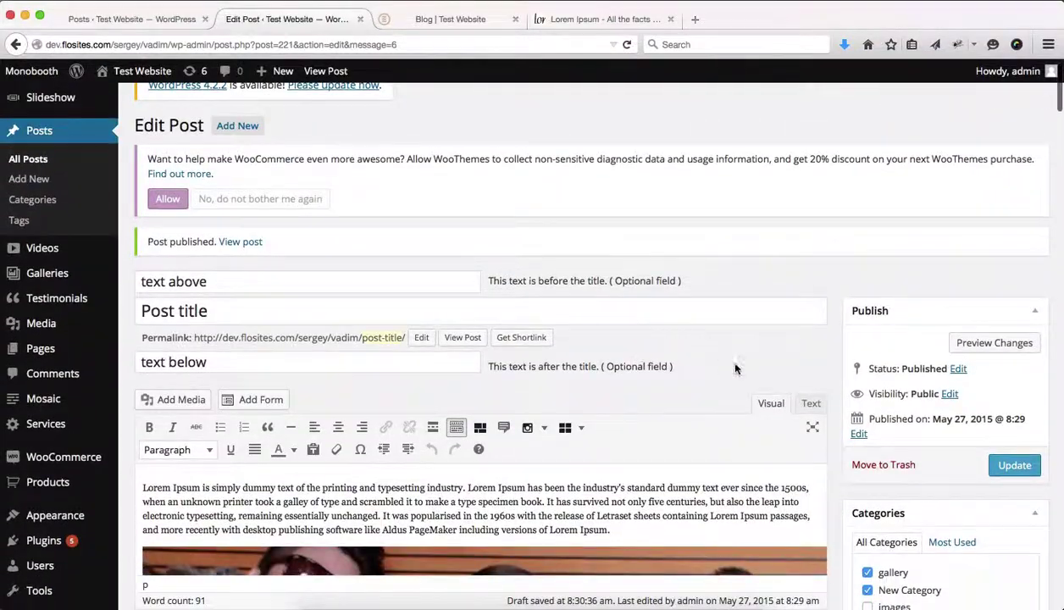
In the content's text mode, copy the Lorem Ipsum paragraph and paste it between the singles0124.jpg and singles0134.jpg images
{"action": "left_click", "coordinate": [809, 403]}
{"action": "scroll", "coordinate": [673, 504], "scroll_direction": "down", "scroll_amount": 5}
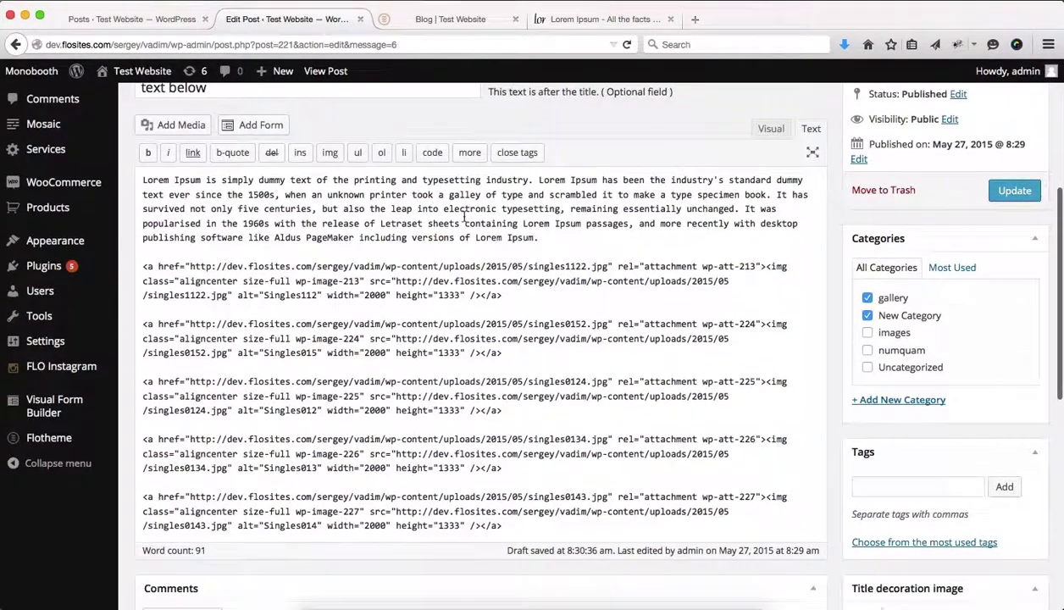
{"action": "triple_click", "coordinate": [466, 222]}
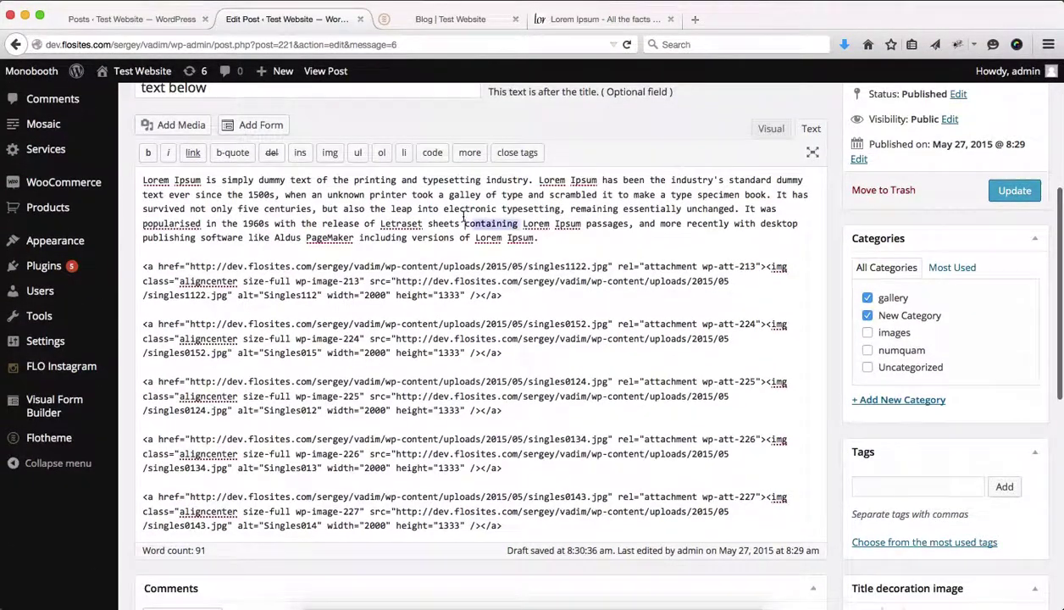
{"action": "key", "text": "super+c"}
{"action": "left_click", "coordinate": [347, 422]}
{"action": "key", "text": "Return"}
{"action": "key", "text": "Return"}
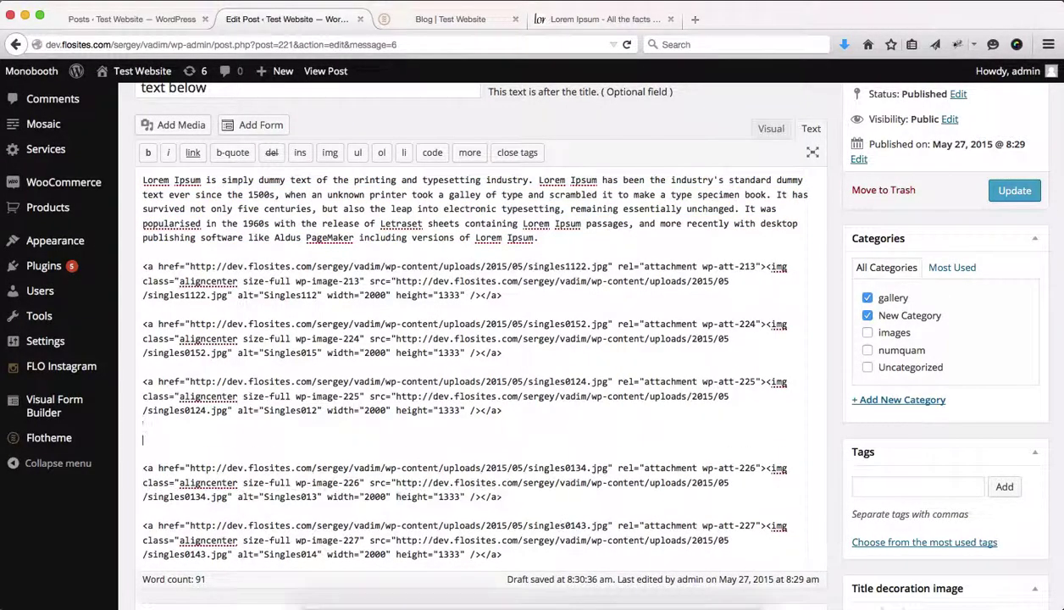
{"action": "key", "text": "super+v"}
{"action": "scroll", "coordinate": [559, 348], "scroll_direction": "down", "scroll_amount": 5}
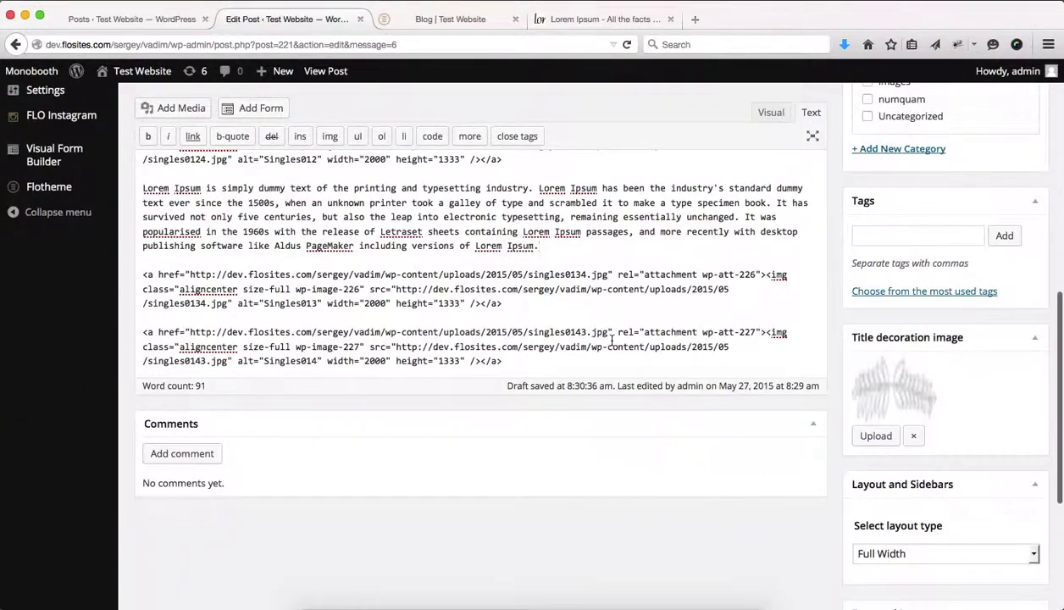
Update the post with the new content and reload the site's Blog page
{"action": "scroll", "coordinate": [593, 340], "scroll_direction": "up", "scroll_amount": 9}
{"action": "left_click", "coordinate": [1014, 414]}
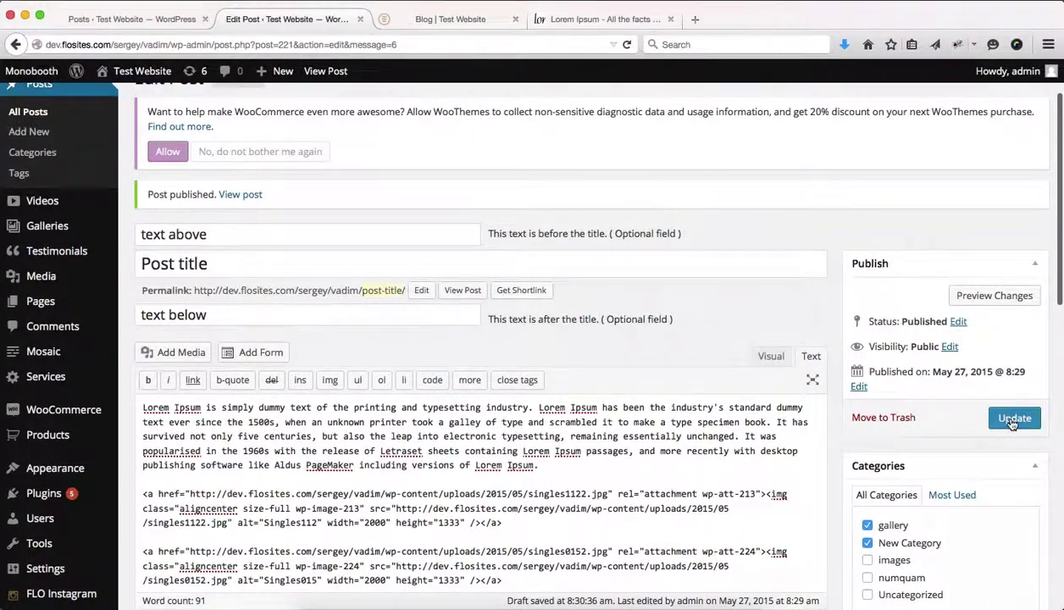
{"action": "left_click", "coordinate": [408, 19]}
{"action": "key", "text": "super+r"}
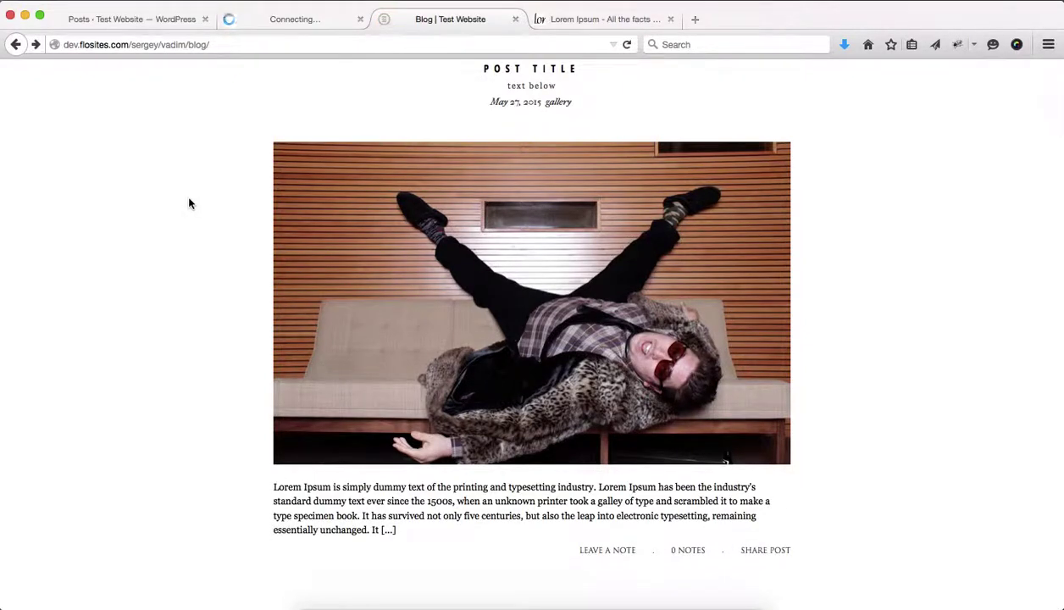
Check the post's excerpt on the Blog page, then open the post and examine its paragraphs and full-size images
{"action": "scroll", "coordinate": [537, 179], "scroll_direction": "up", "scroll_amount": 2}
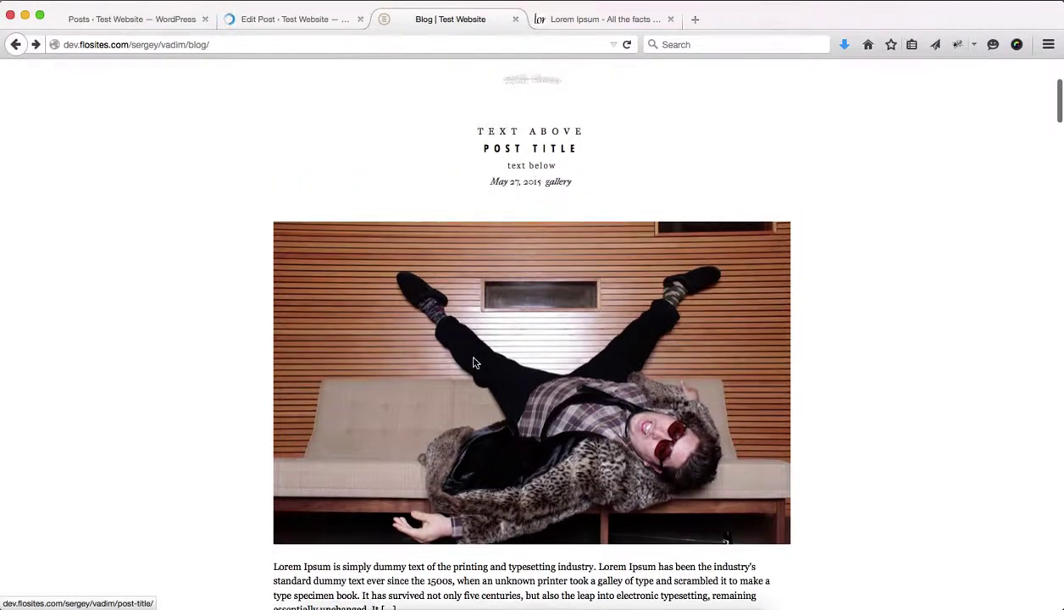
{"action": "left_click", "coordinate": [475, 365]}
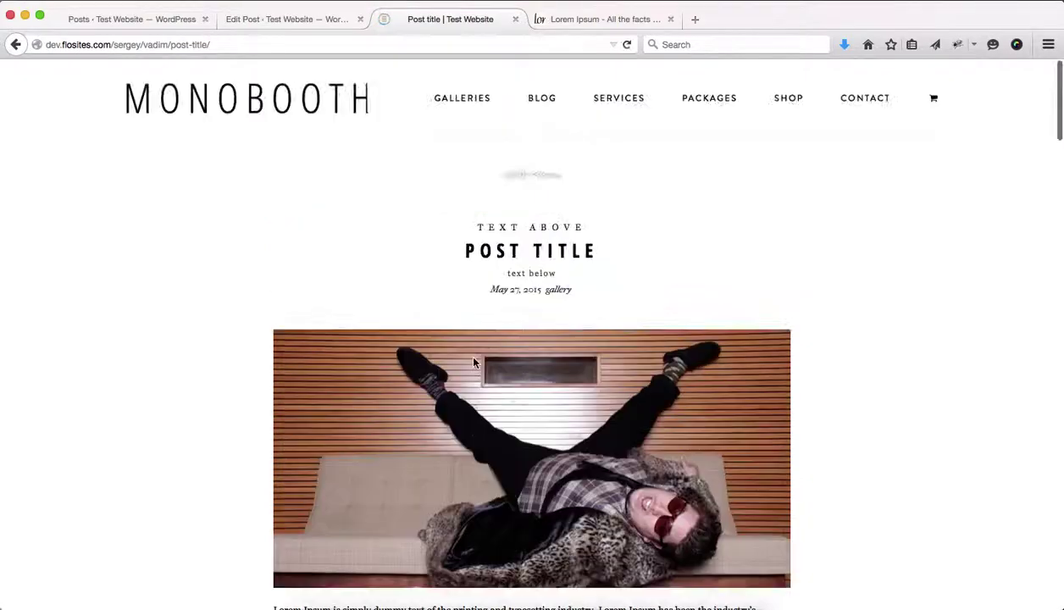
{"action": "scroll", "coordinate": [475, 364], "scroll_direction": "down", "scroll_amount": 5}
{"action": "scroll", "coordinate": [356, 273], "scroll_direction": "down", "scroll_amount": 10}
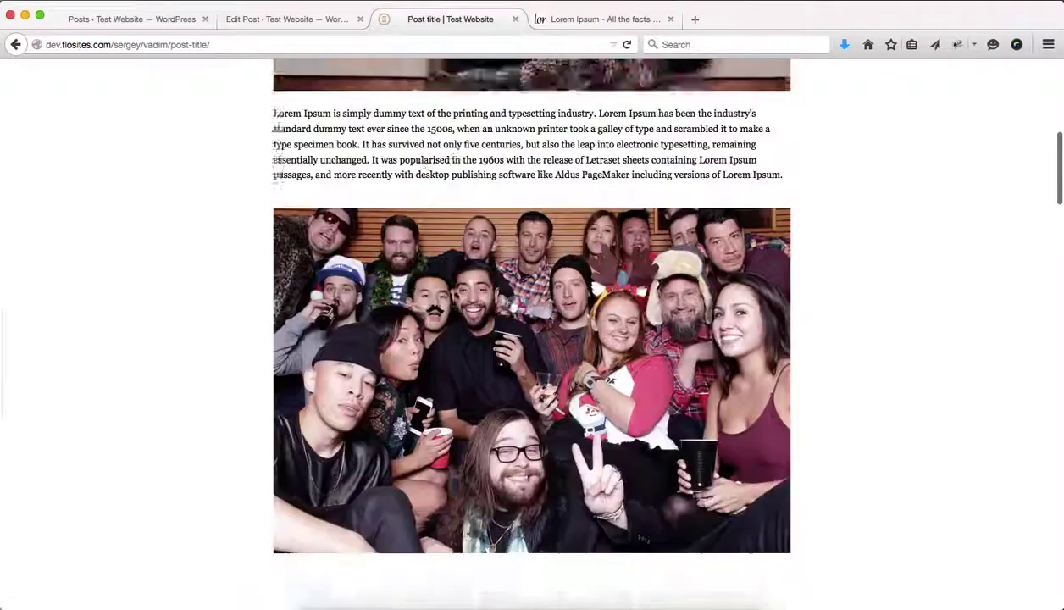
{"action": "scroll", "coordinate": [456, 296], "scroll_direction": "down", "scroll_amount": 15}
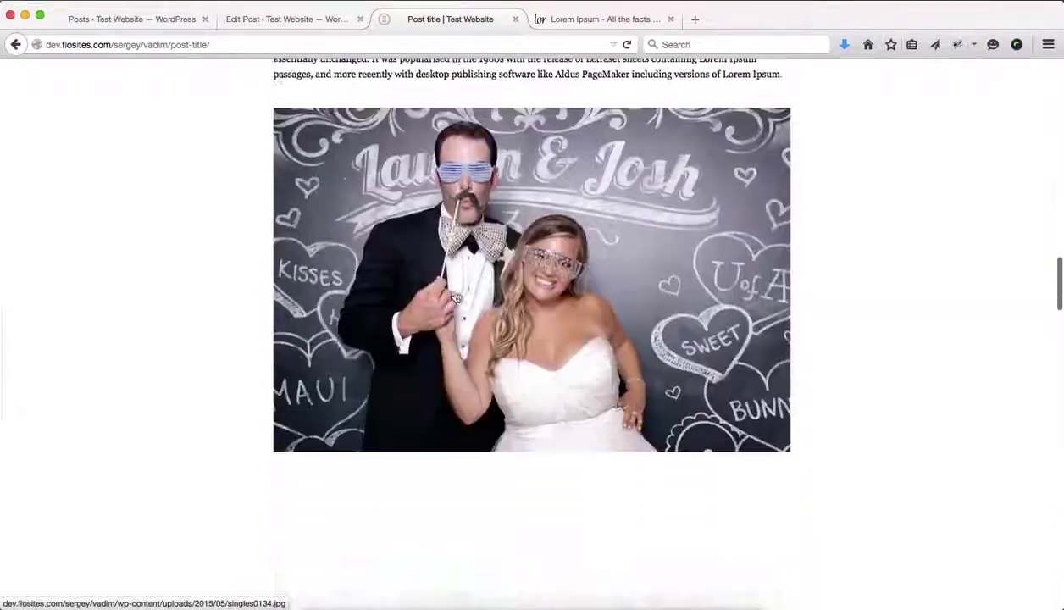
Return to the post editor and add blank lines after the singles0143.jpg image code at the end of the content
{"action": "scroll", "coordinate": [455, 296], "scroll_direction": "up", "scroll_amount": 15}
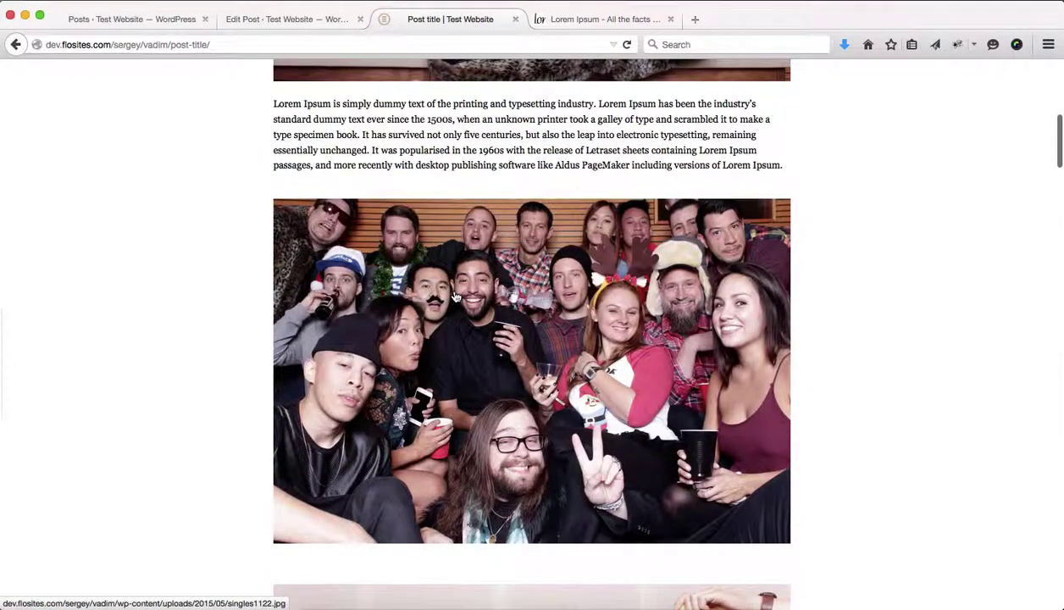
{"action": "scroll", "coordinate": [455, 296], "scroll_direction": "up", "scroll_amount": 8}
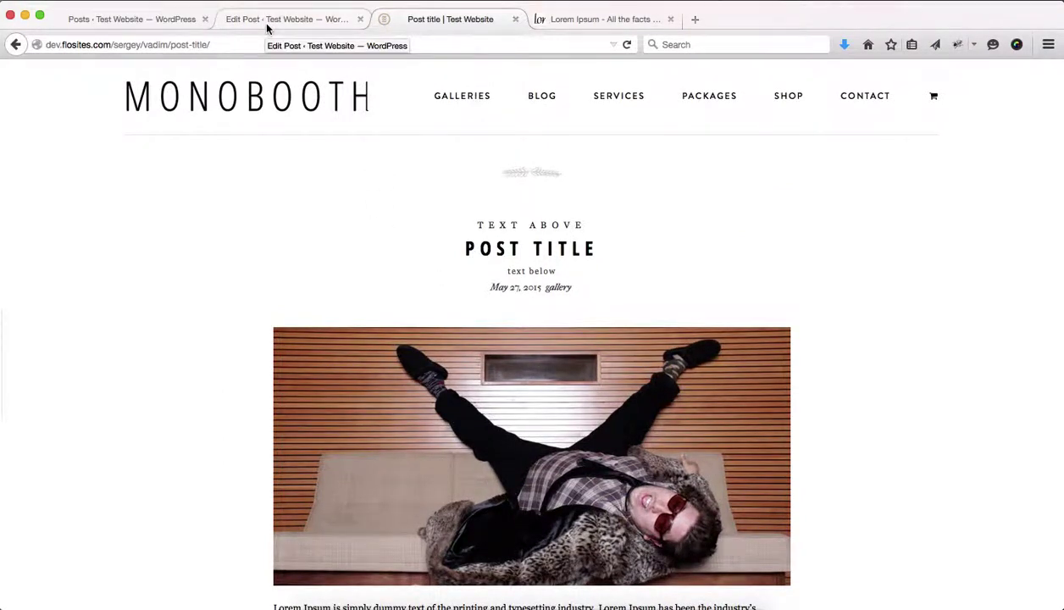
{"action": "left_click", "coordinate": [266, 20]}
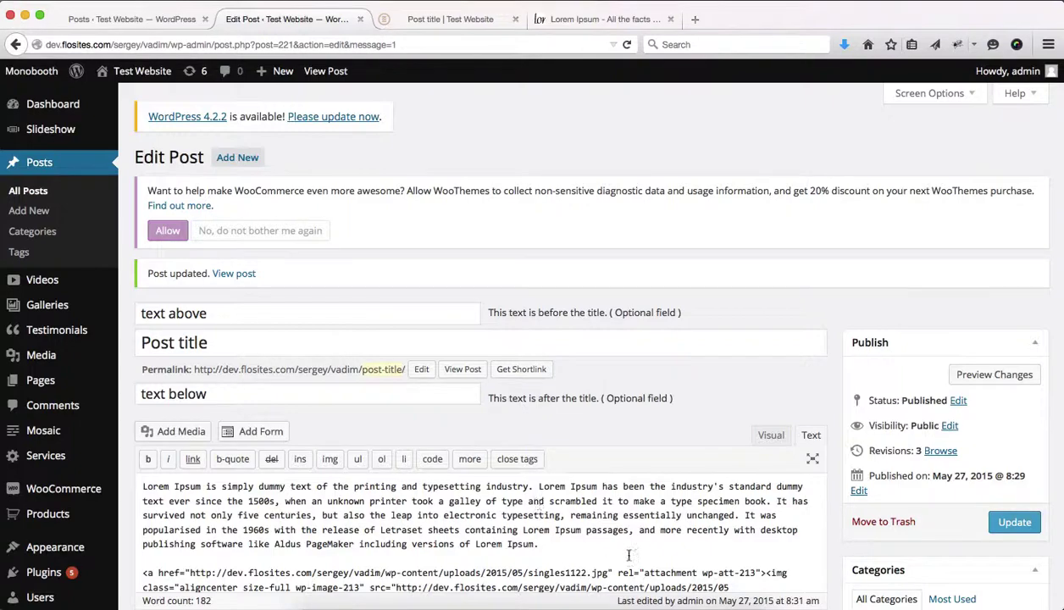
{"action": "scroll", "coordinate": [629, 555], "scroll_direction": "down", "scroll_amount": 5}
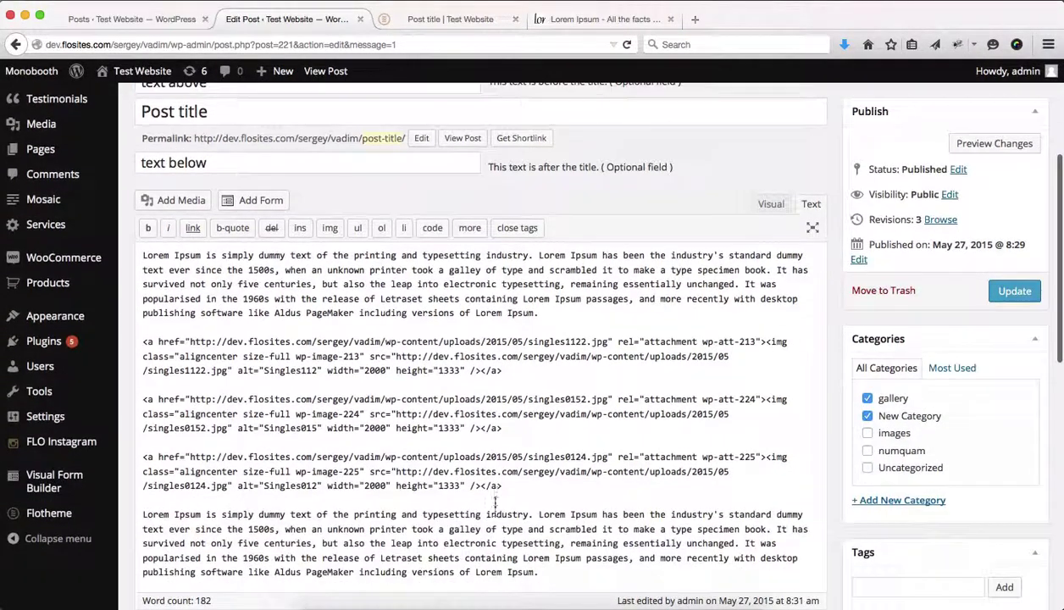
{"action": "left_click", "coordinate": [497, 489]}
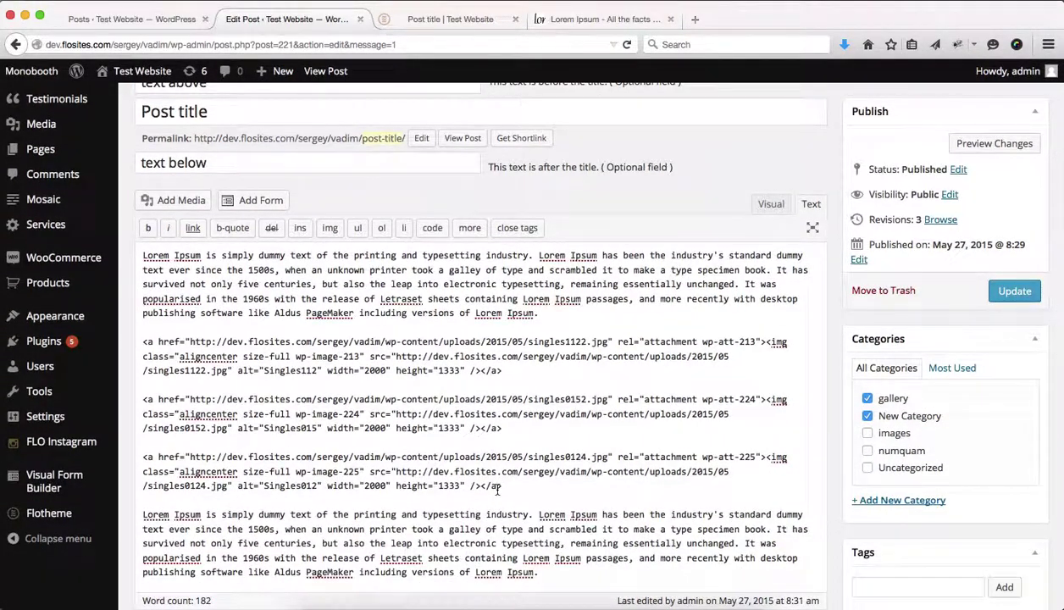
{"action": "scroll", "coordinate": [589, 481], "scroll_direction": "down", "scroll_amount": 4}
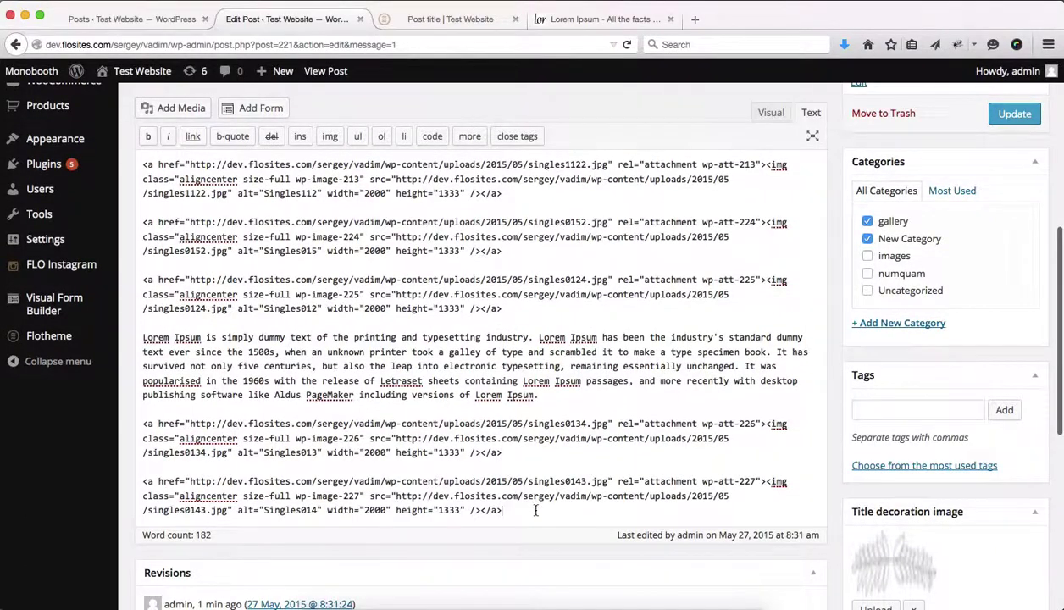
{"action": "scroll", "coordinate": [482, 441], "scroll_direction": "down", "scroll_amount": 5}
{"action": "scroll", "coordinate": [482, 447], "scroll_direction": "up", "scroll_amount": 4}
{"action": "key", "text": "Return"}
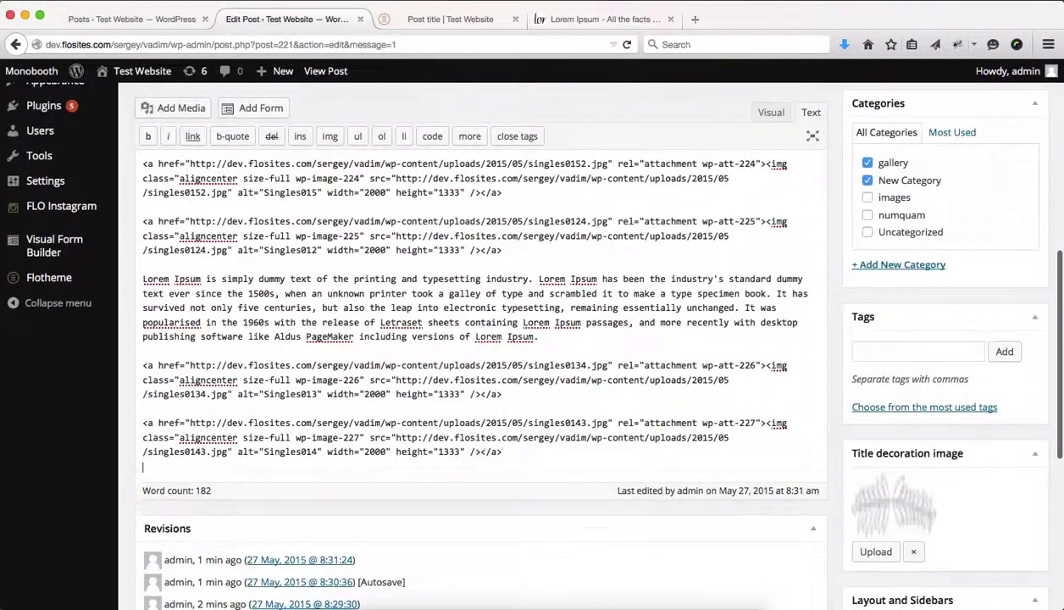
{"action": "key", "text": "Return"}
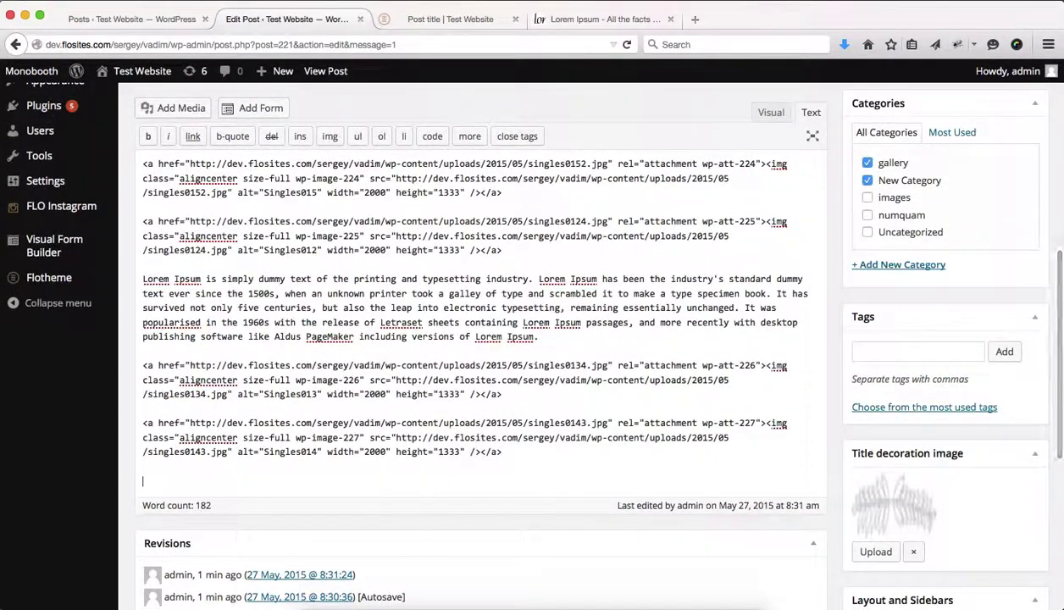
In visual editing mode, insert the "mosaic layout 1" mosaic shortcode below the last image of the post
{"action": "left_click", "coordinate": [767, 111]}
{"action": "scroll", "coordinate": [558, 388], "scroll_direction": "down", "scroll_amount": 5}
{"action": "scroll", "coordinate": [559, 389], "scroll_direction": "down", "scroll_amount": 15}
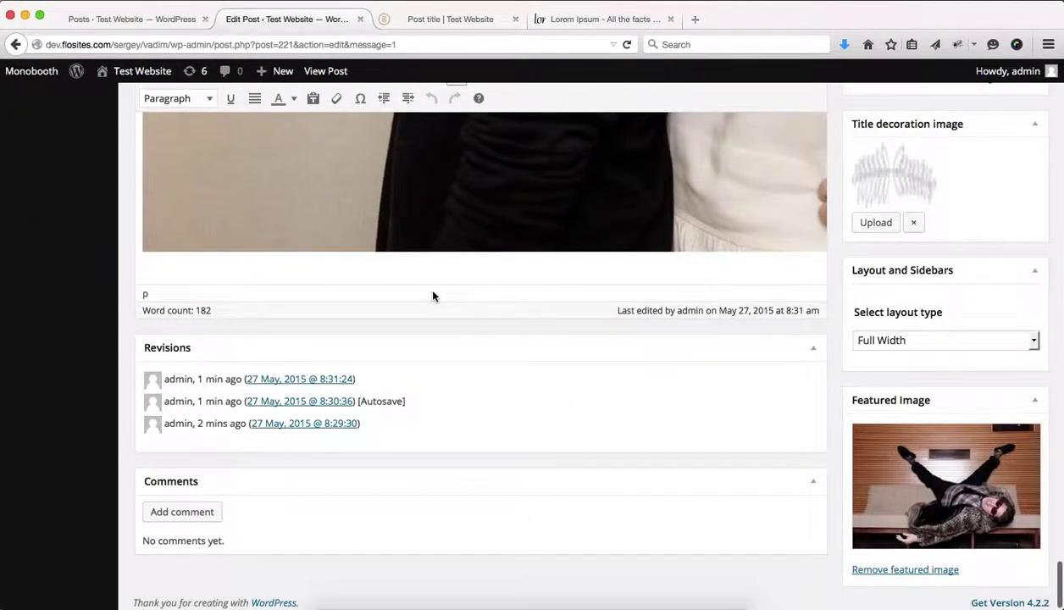
{"action": "left_click", "coordinate": [292, 270]}
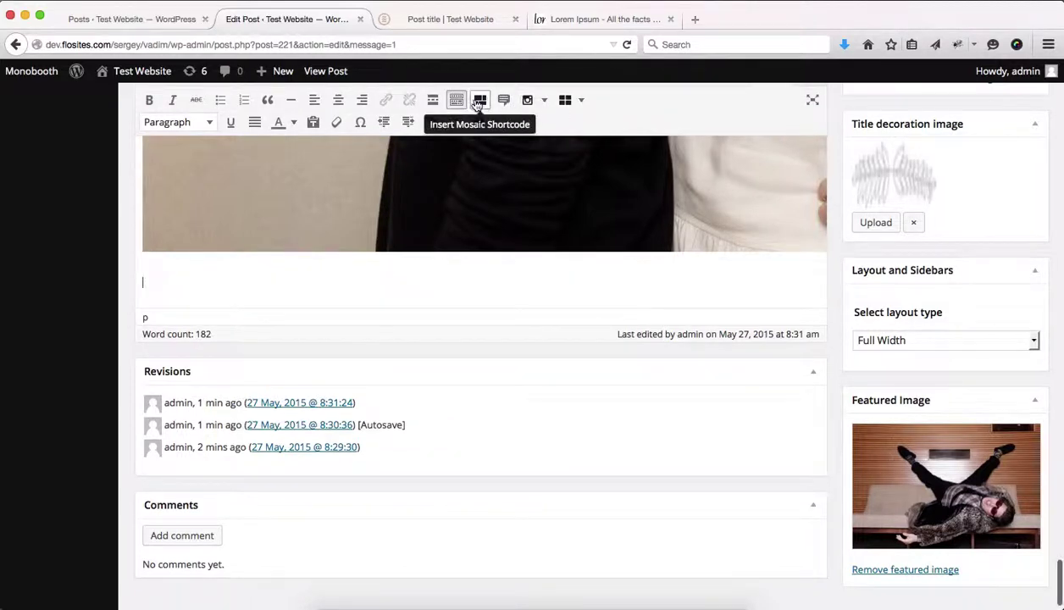
{"action": "left_click", "coordinate": [479, 102]}
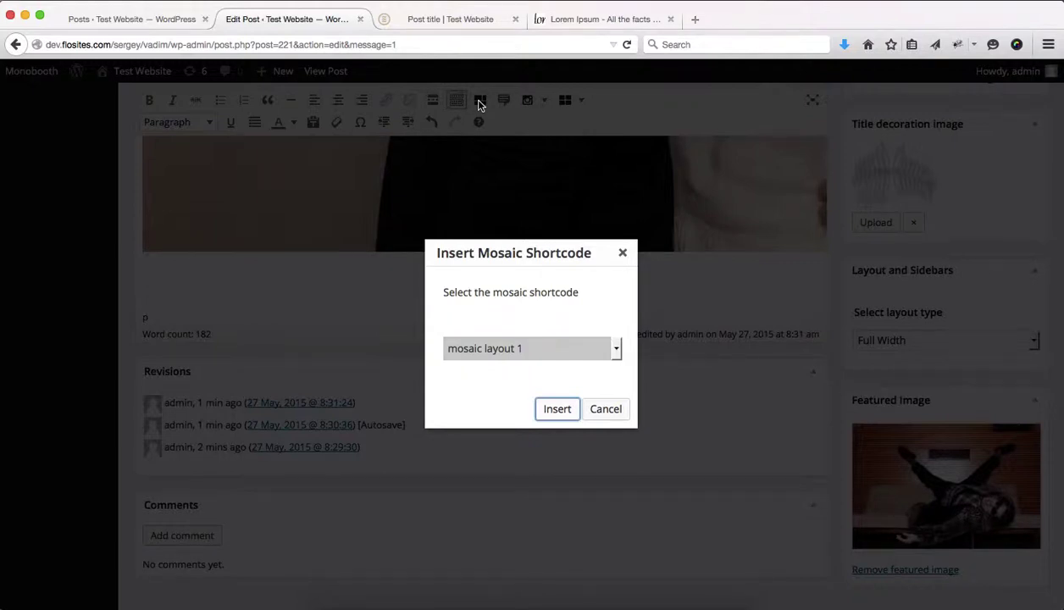
{"action": "left_click", "coordinate": [514, 353]}
{"action": "left_click", "coordinate": [511, 350]}
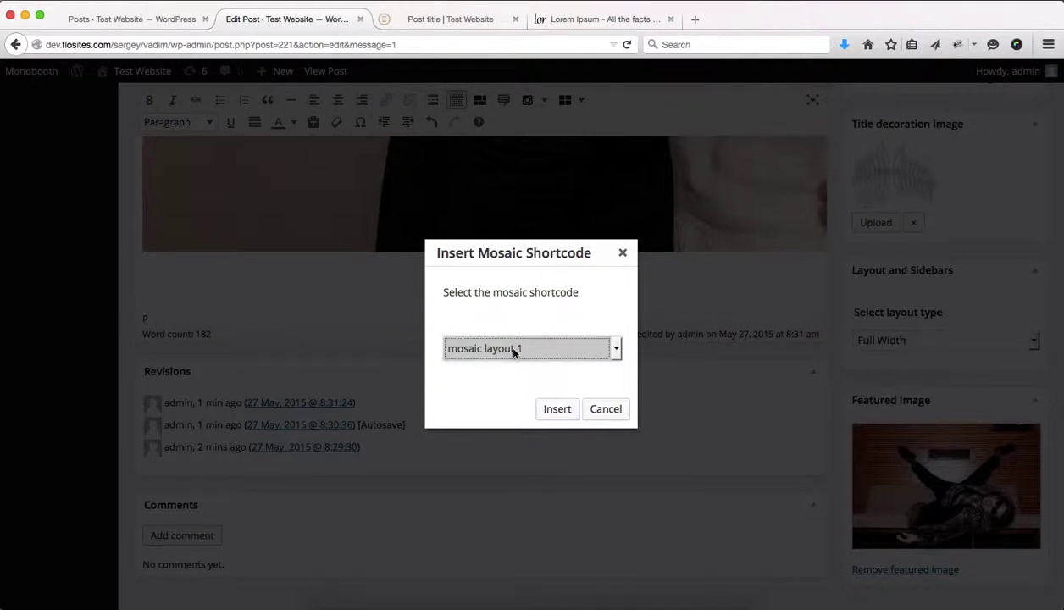
{"action": "left_click", "coordinate": [555, 410]}
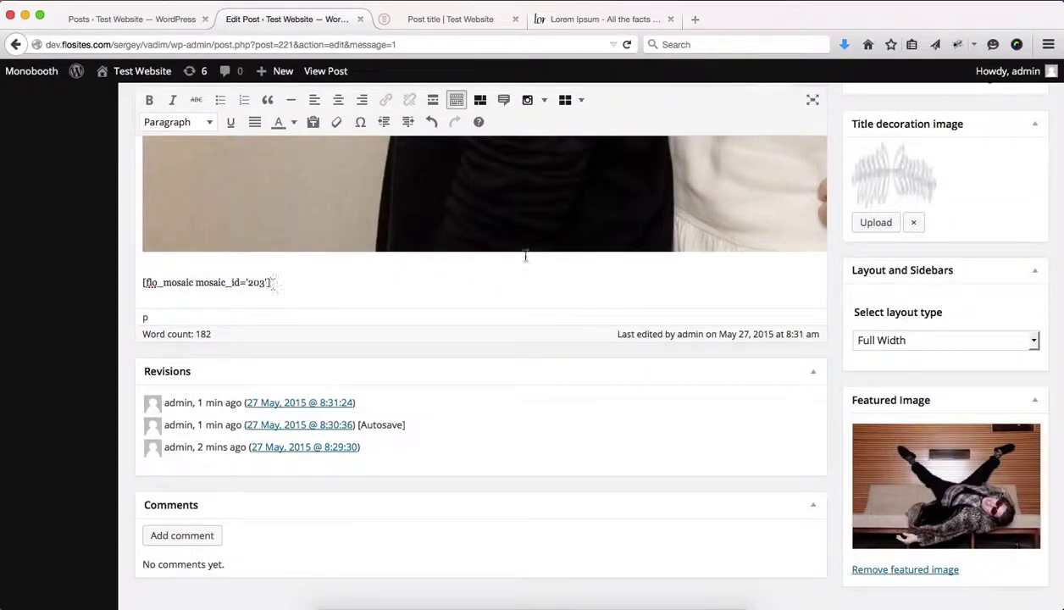
Update the post with the mosaic shortcode and reload the post's page on the site
{"action": "scroll", "coordinate": [968, 230], "scroll_direction": "up", "scroll_amount": 10}
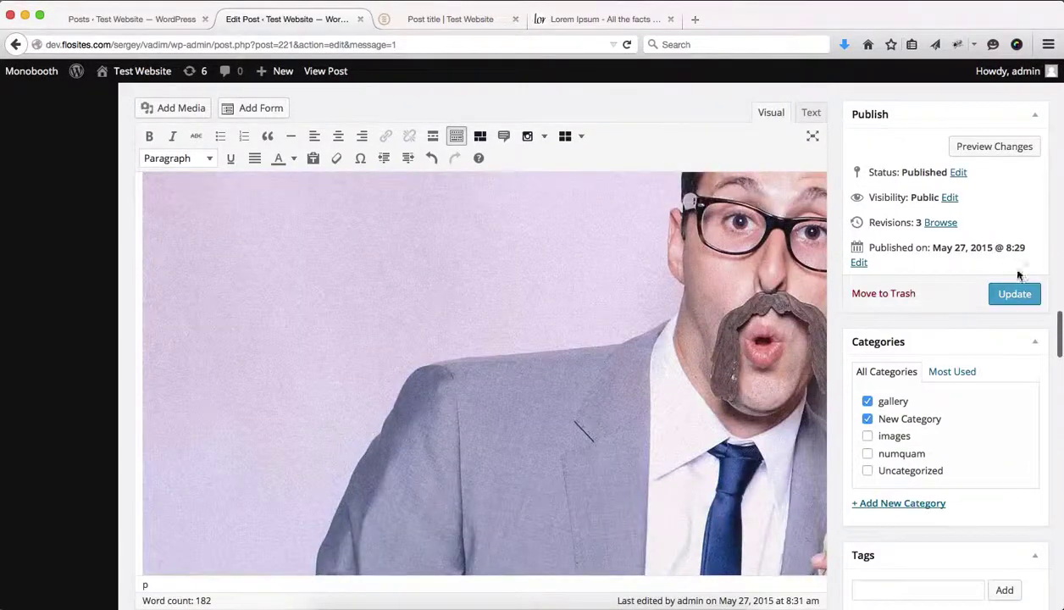
{"action": "left_click", "coordinate": [1014, 294]}
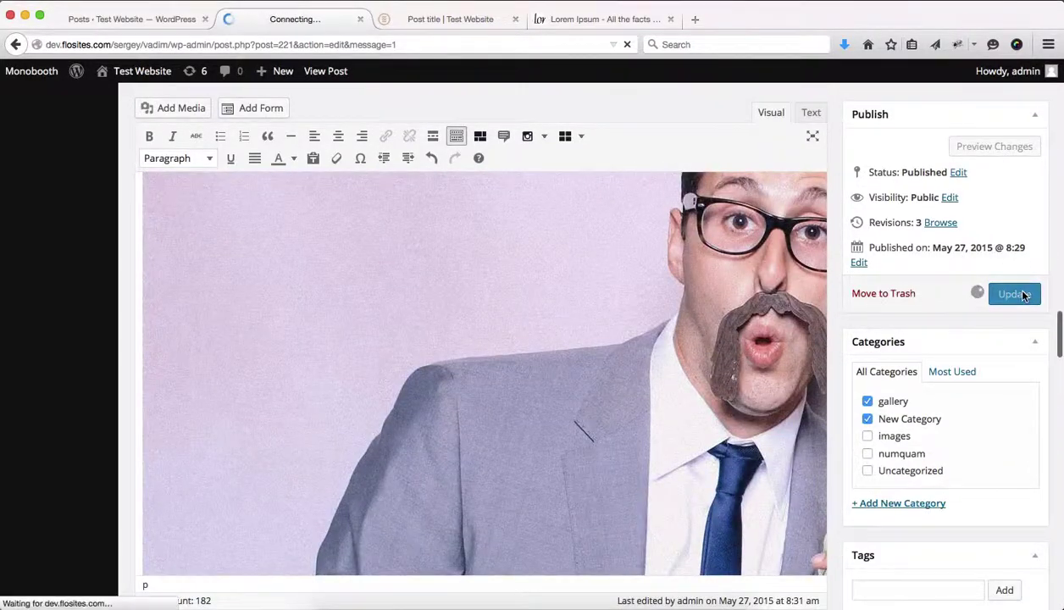
{"action": "left_click", "coordinate": [410, 21]}
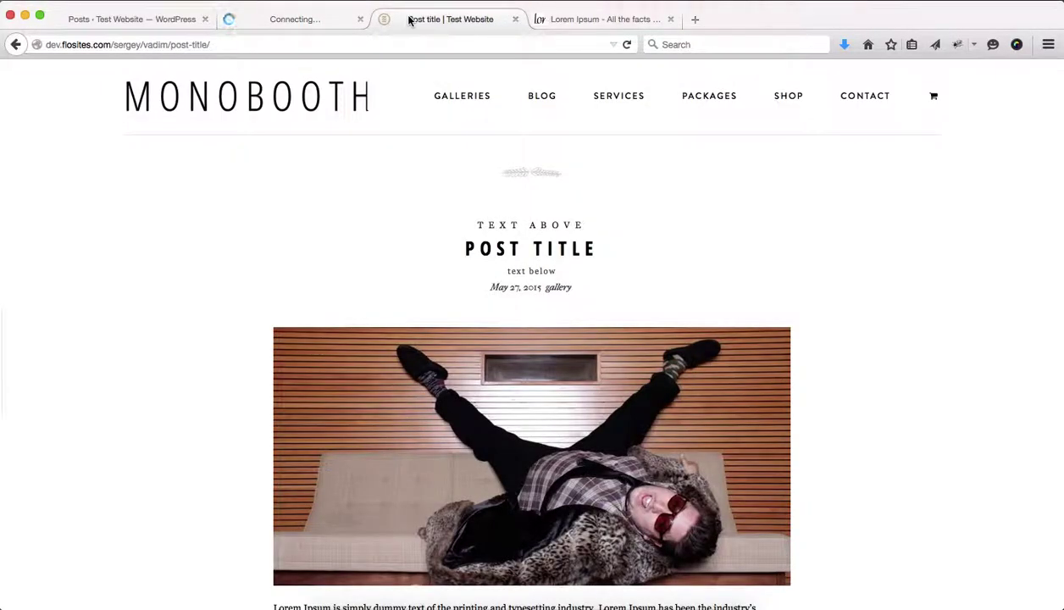
{"action": "key", "text": "super+r"}
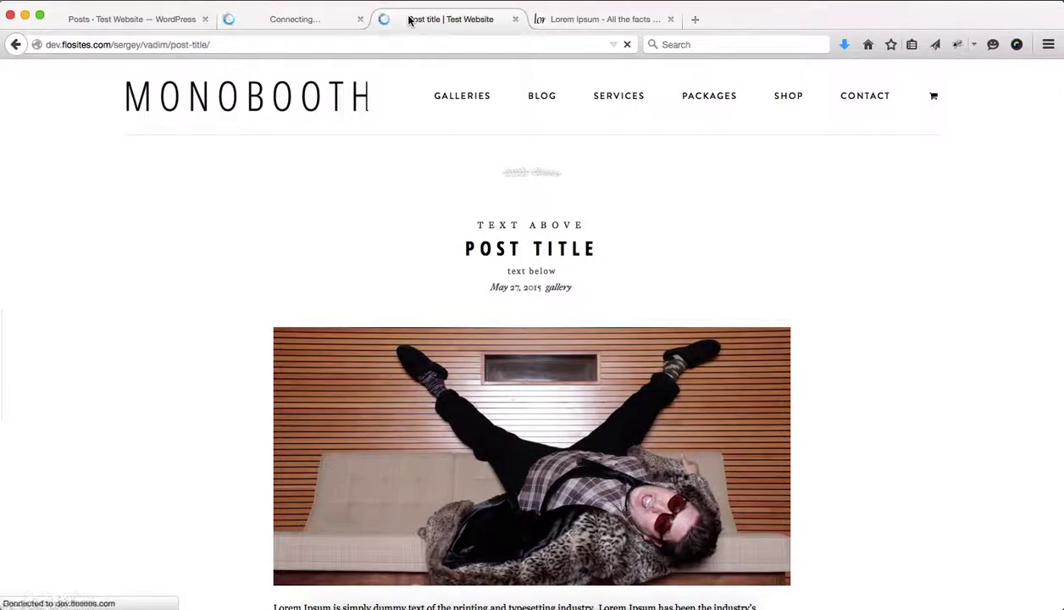
Examine the image mosaic below the last full-size image on the post's page
{"action": "scroll", "coordinate": [527, 379], "scroll_direction": "down", "scroll_amount": 15}
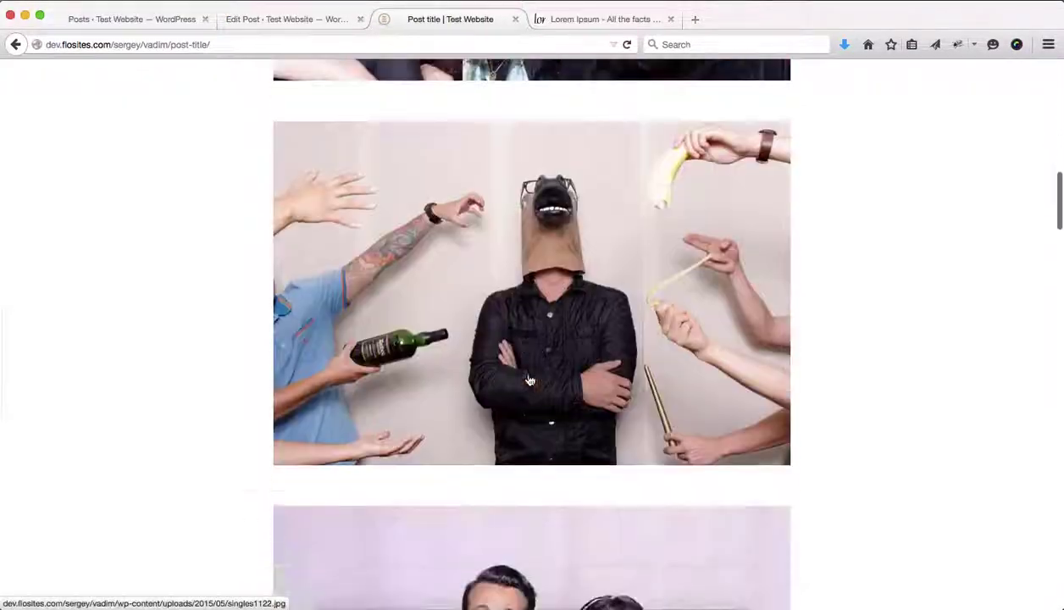
{"action": "scroll", "coordinate": [530, 380], "scroll_direction": "down", "scroll_amount": 10}
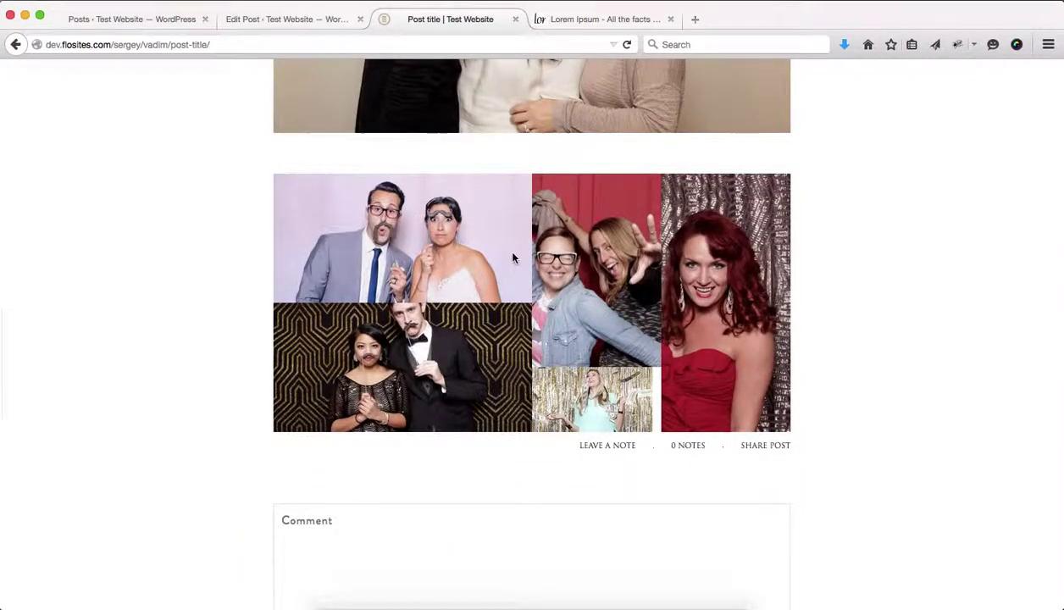
{"action": "scroll", "coordinate": [651, 251], "scroll_direction": "down", "scroll_amount": 3}
{"action": "scroll", "coordinate": [653, 251], "scroll_direction": "up", "scroll_amount": 1}
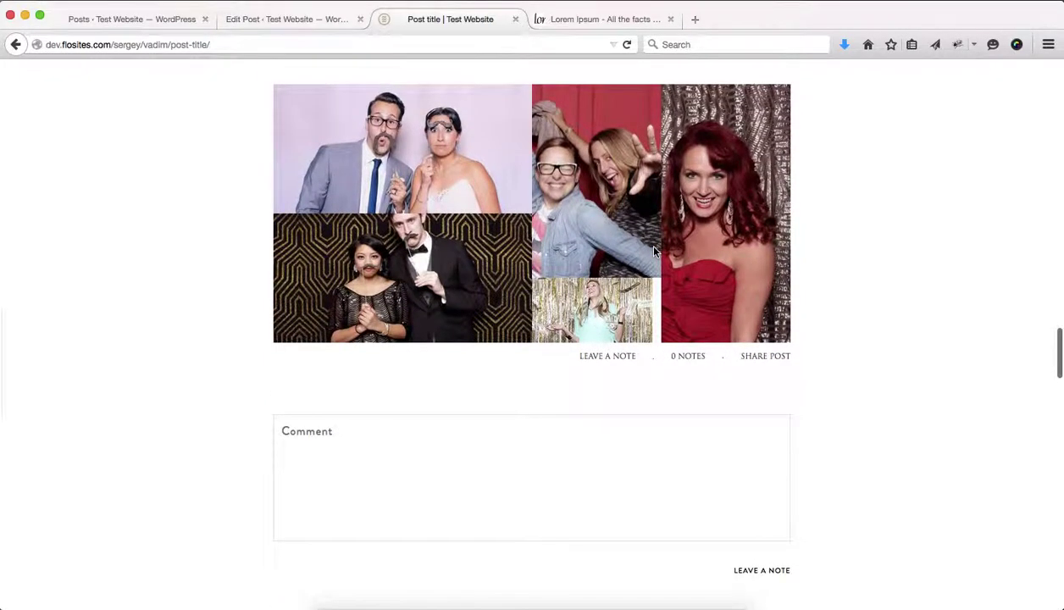
{"action": "scroll", "coordinate": [653, 250], "scroll_direction": "up", "scroll_amount": 1}
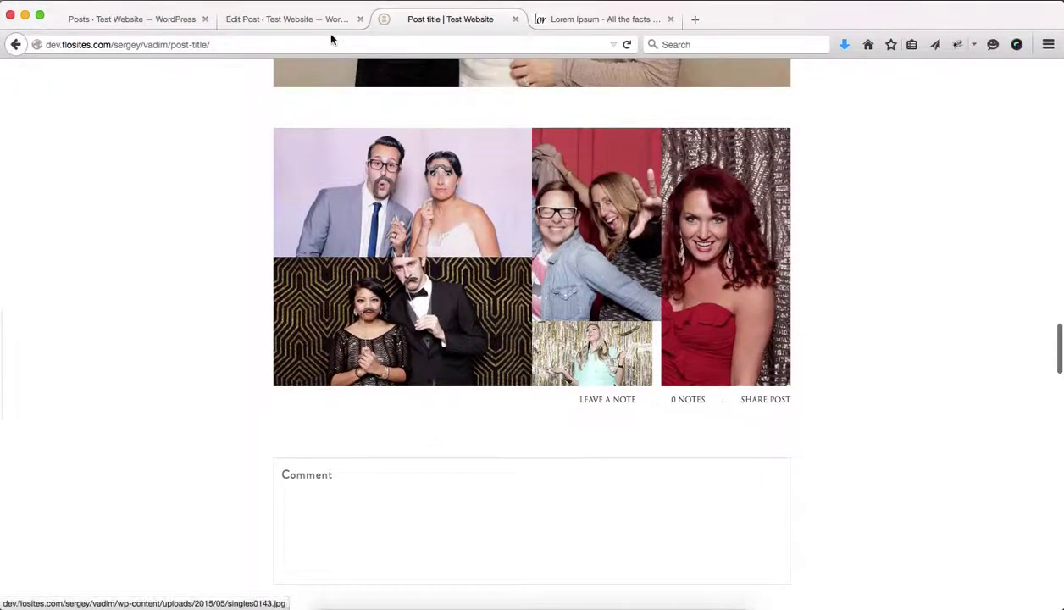
Return to the post editor and, in text mode, add blank lines after the flo_mosaic shortcode at the end of the content
{"action": "left_click", "coordinate": [307, 18]}
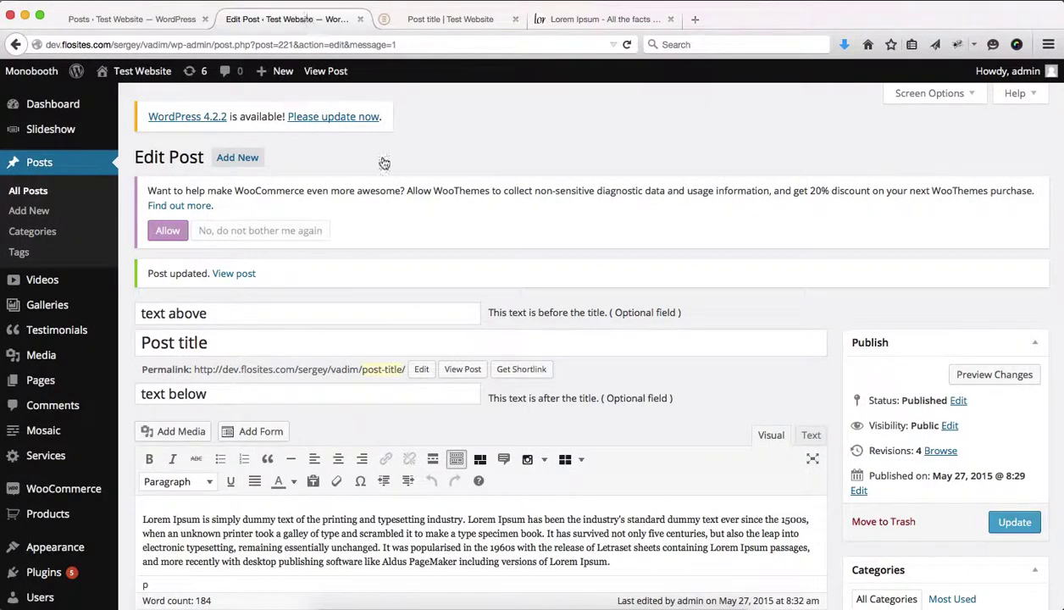
{"action": "scroll", "coordinate": [456, 296], "scroll_direction": "down", "scroll_amount": 5}
{"action": "scroll", "coordinate": [456, 296], "scroll_direction": "up", "scroll_amount": 1}
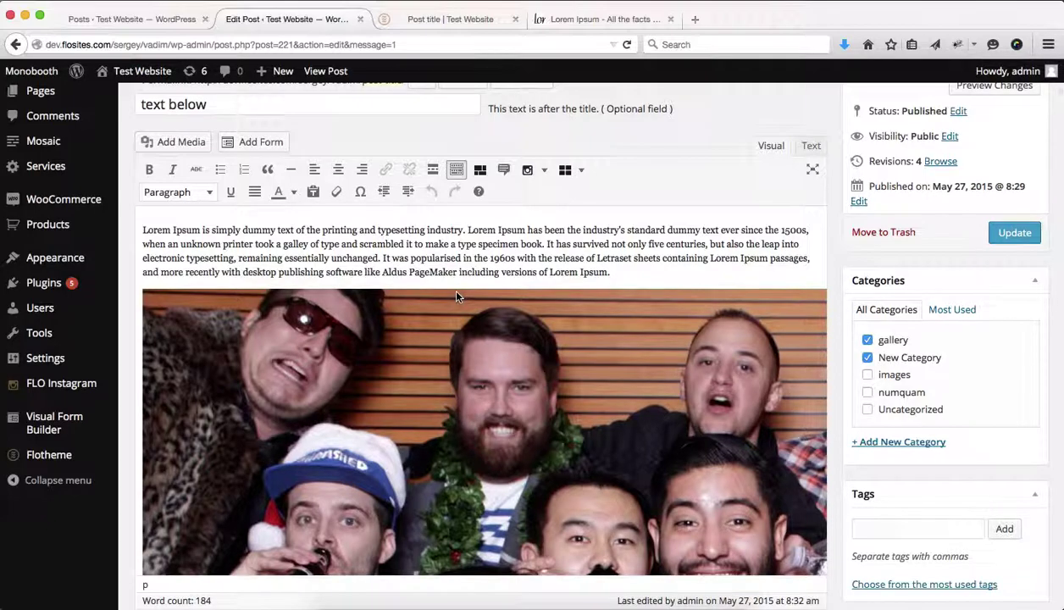
{"action": "scroll", "coordinate": [455, 296], "scroll_direction": "down", "scroll_amount": 3}
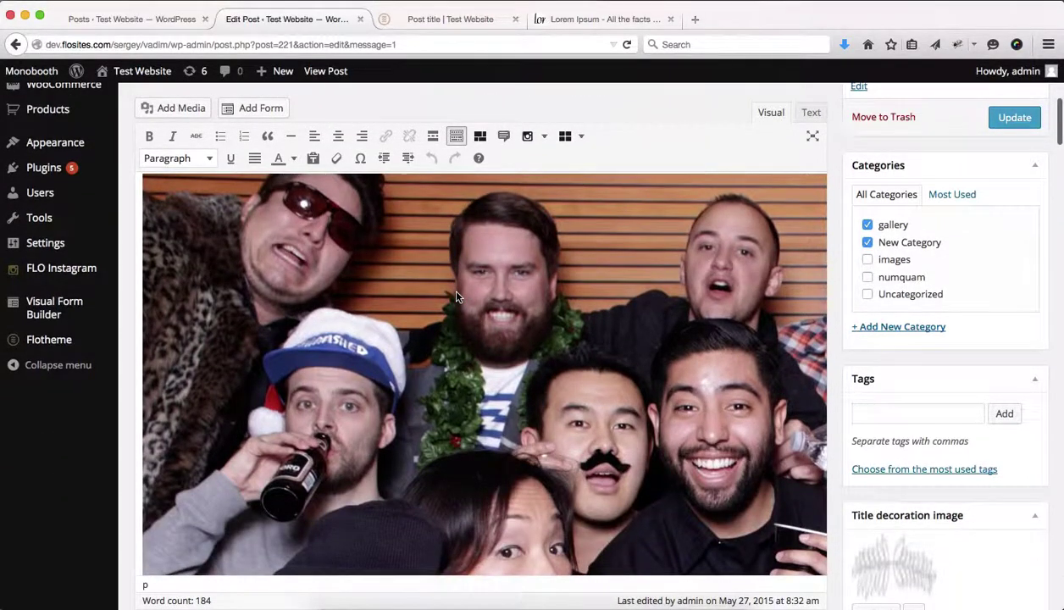
{"action": "scroll", "coordinate": [456, 296], "scroll_direction": "down", "scroll_amount": 15}
{"action": "scroll", "coordinate": [455, 295], "scroll_direction": "up", "scroll_amount": 1}
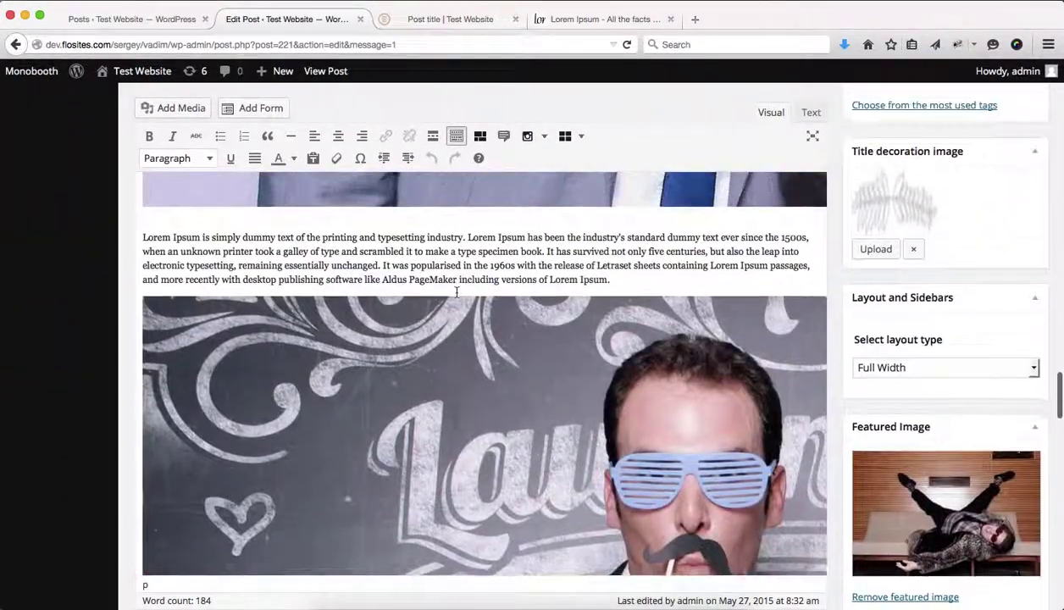
{"action": "scroll", "coordinate": [456, 295], "scroll_direction": "down", "scroll_amount": 5}
{"action": "scroll", "coordinate": [455, 295], "scroll_direction": "up", "scroll_amount": 10}
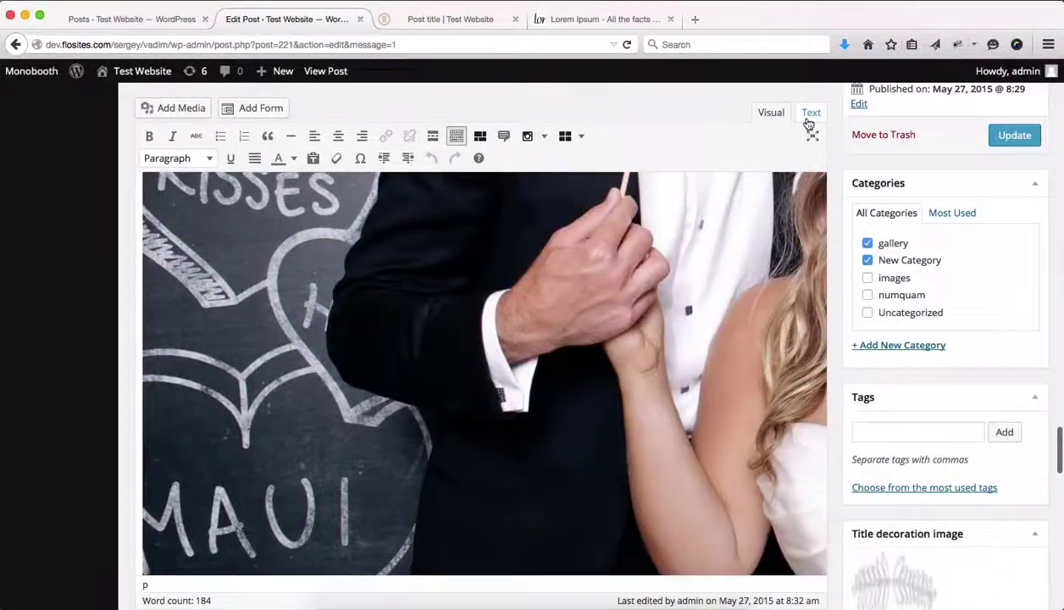
{"action": "left_click", "coordinate": [811, 112]}
{"action": "scroll", "coordinate": [637, 382], "scroll_direction": "down", "scroll_amount": 10}
{"action": "scroll", "coordinate": [637, 382], "scroll_direction": "up", "scroll_amount": 4}
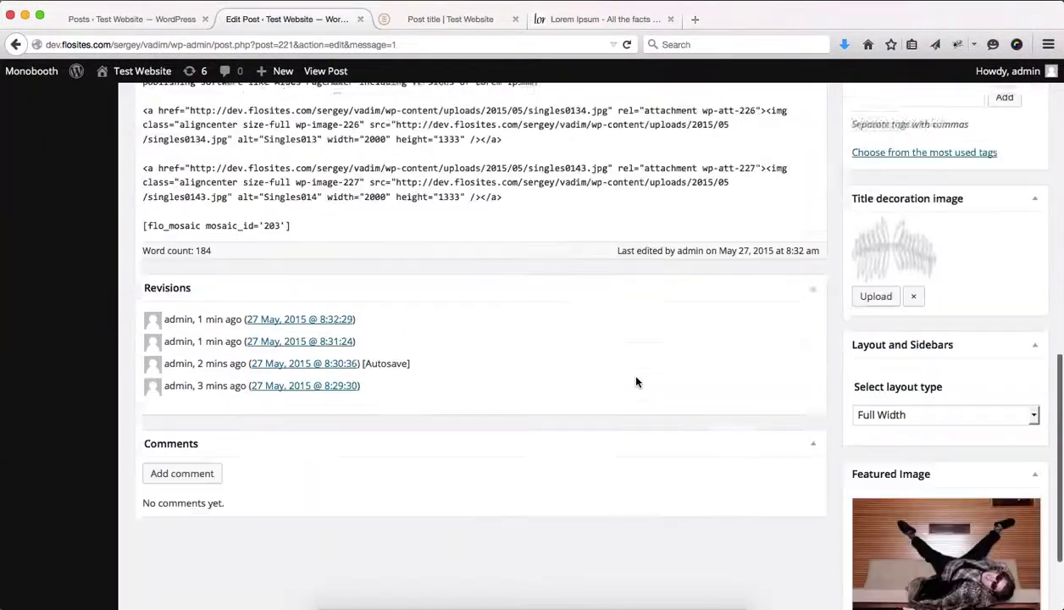
{"action": "left_click", "coordinate": [312, 278]}
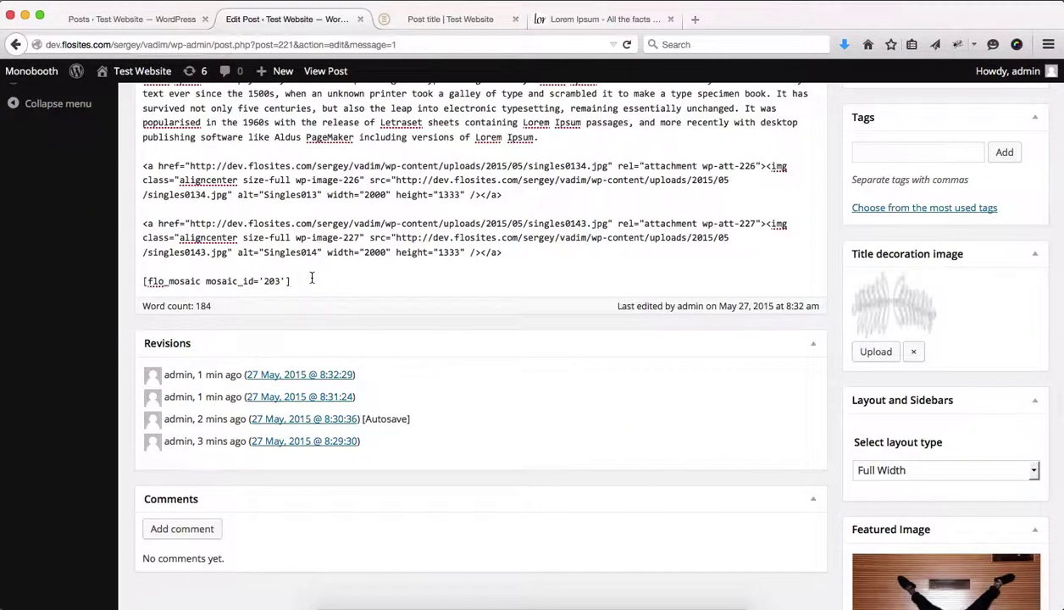
{"action": "key", "text": "Return"}
{"action": "key", "text": "Return"}
{"action": "scroll", "coordinate": [106, 254], "scroll_direction": "up", "scroll_amount": 3}
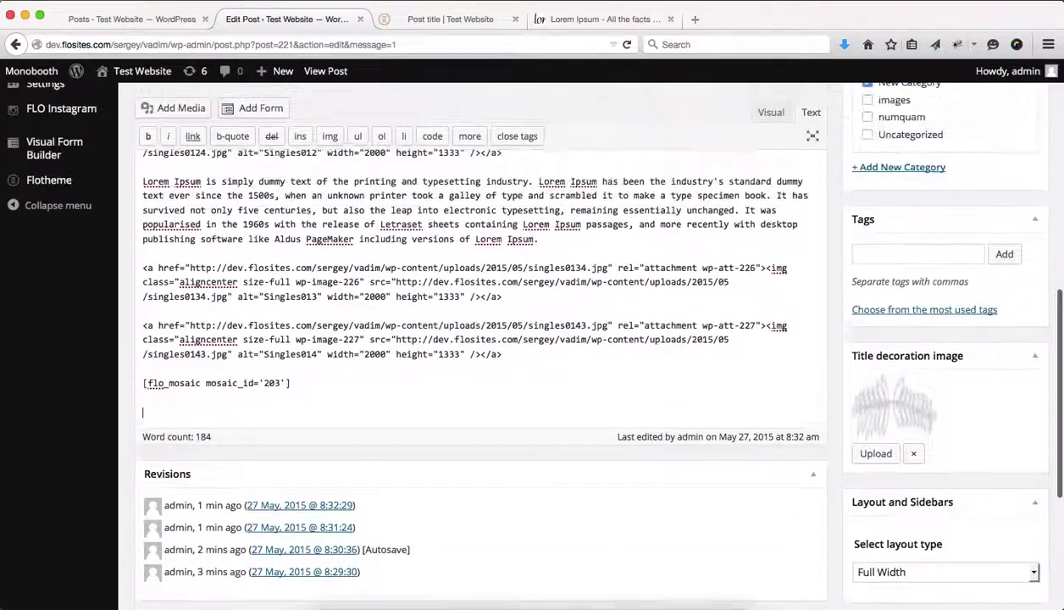
Create a new gallery from the media library images singles0143.jpg, singles0134.jpg and singles0124.jpg
{"action": "left_click", "coordinate": [172, 107]}
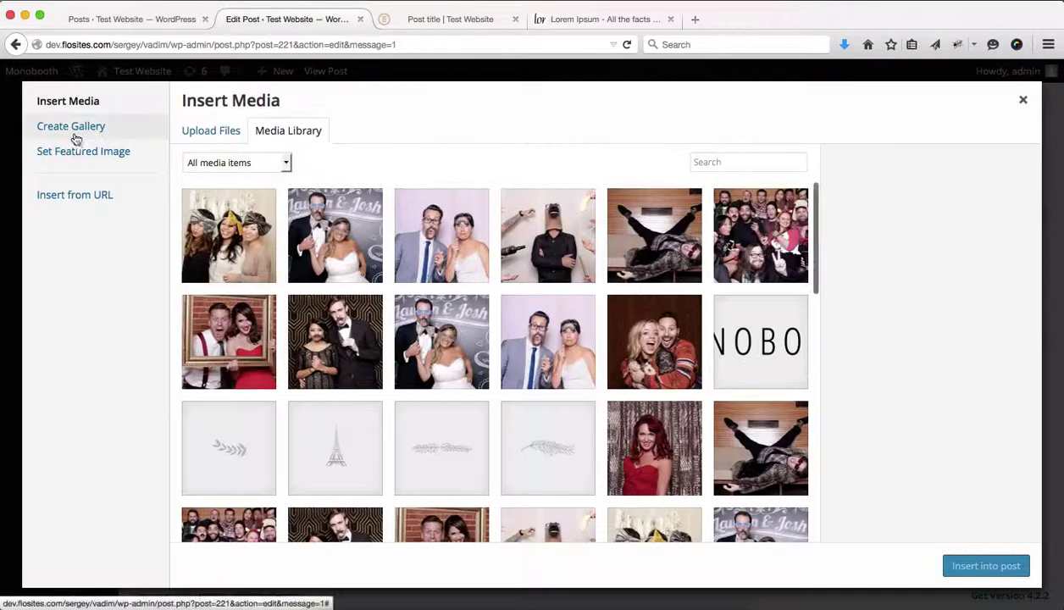
{"action": "left_click", "coordinate": [72, 127]}
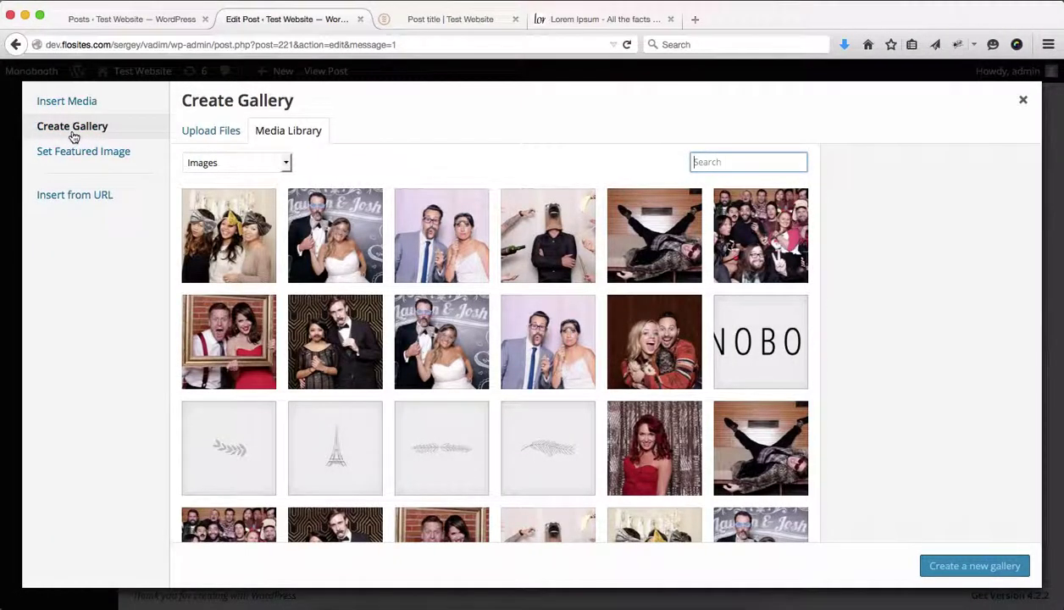
{"action": "left_click", "coordinate": [254, 259]}
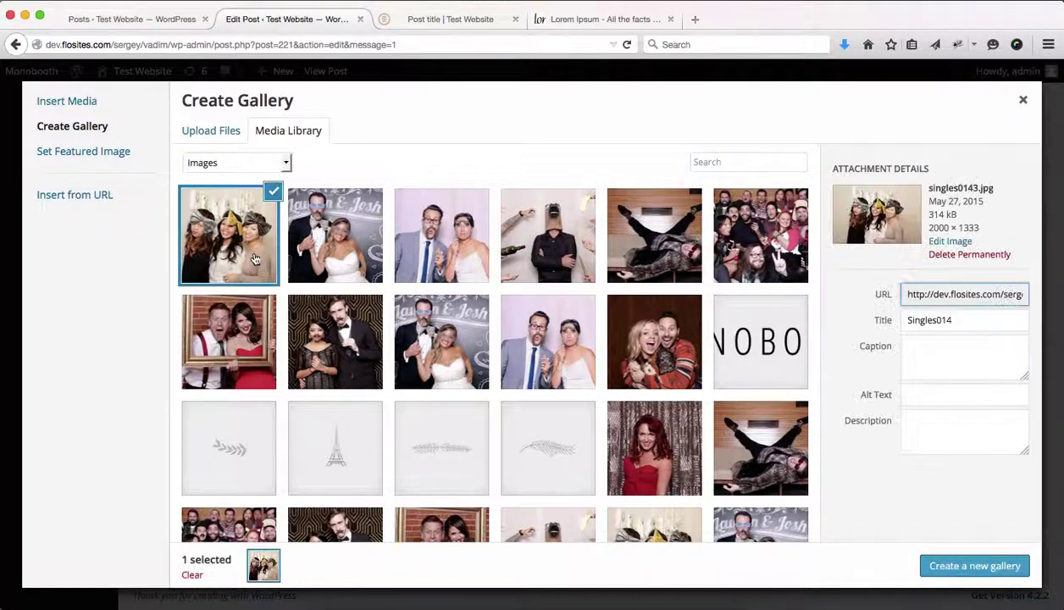
{"action": "left_click", "coordinate": [377, 241]}
{"action": "left_click", "coordinate": [432, 238]}
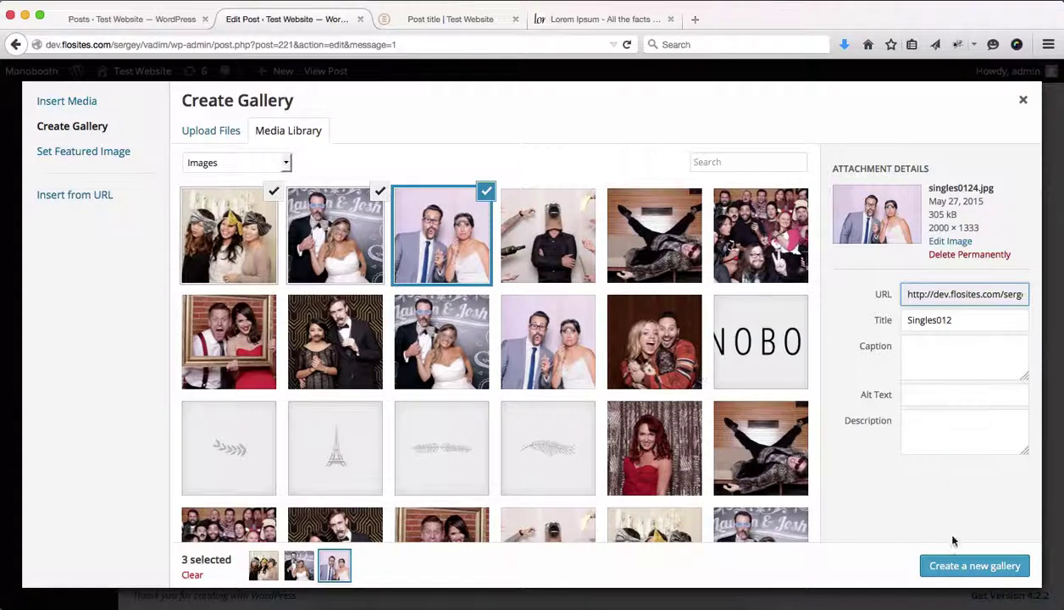
{"action": "left_click", "coordinate": [963, 567]}
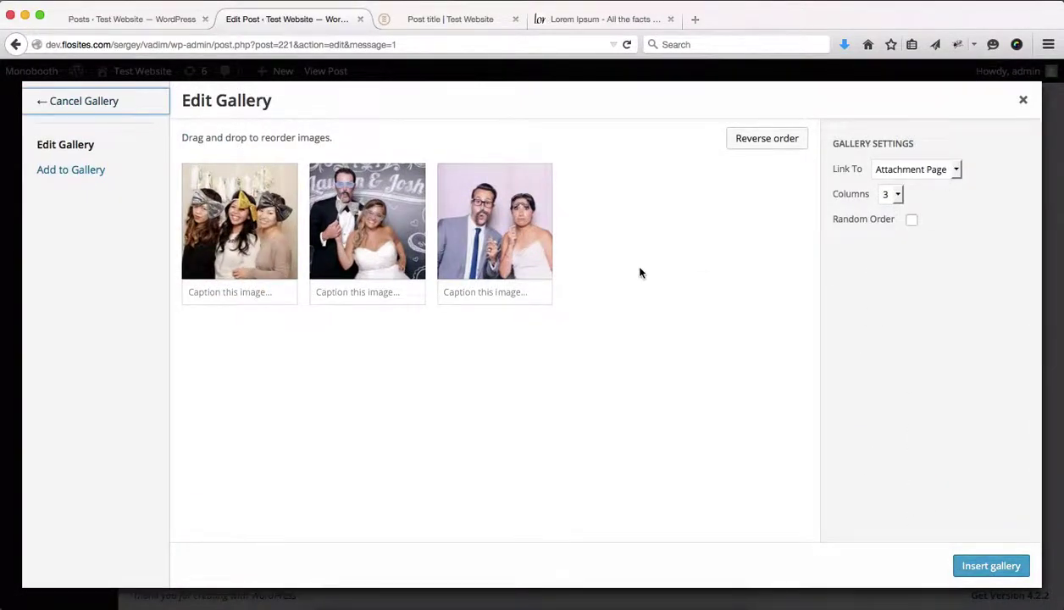
Set the gallery to 3 columns and insert it into the post below the flo_mosaic shortcode
{"action": "left_click", "coordinate": [898, 195]}
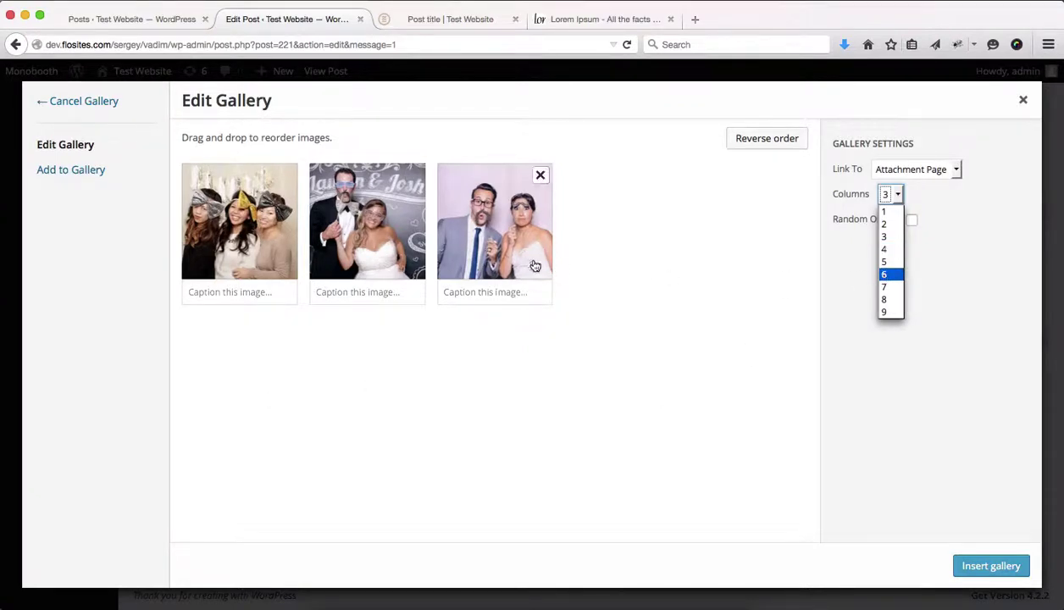
{"action": "left_click", "coordinate": [885, 239]}
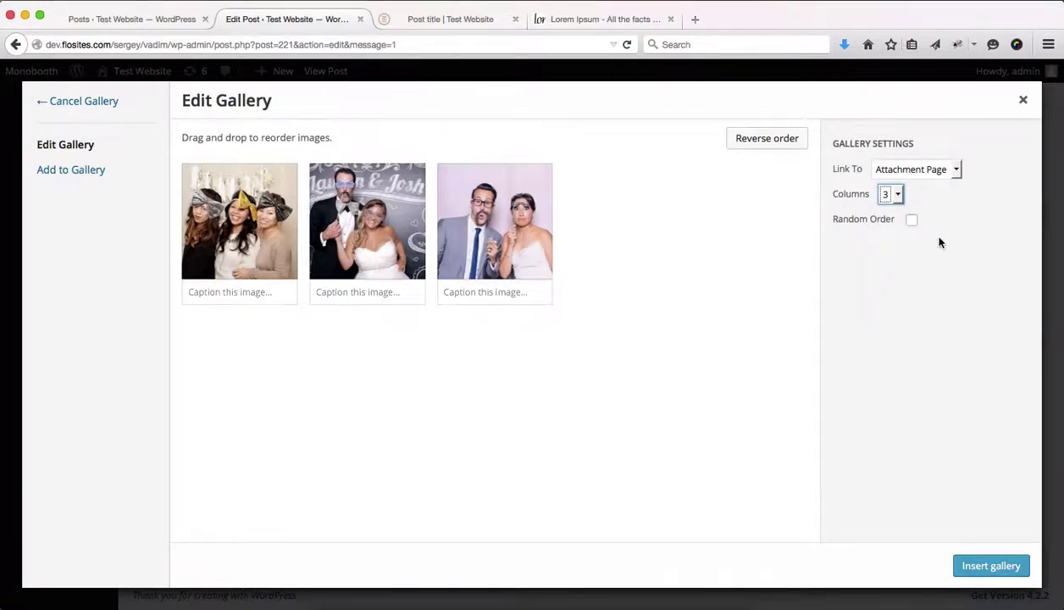
{"action": "left_click", "coordinate": [971, 560]}
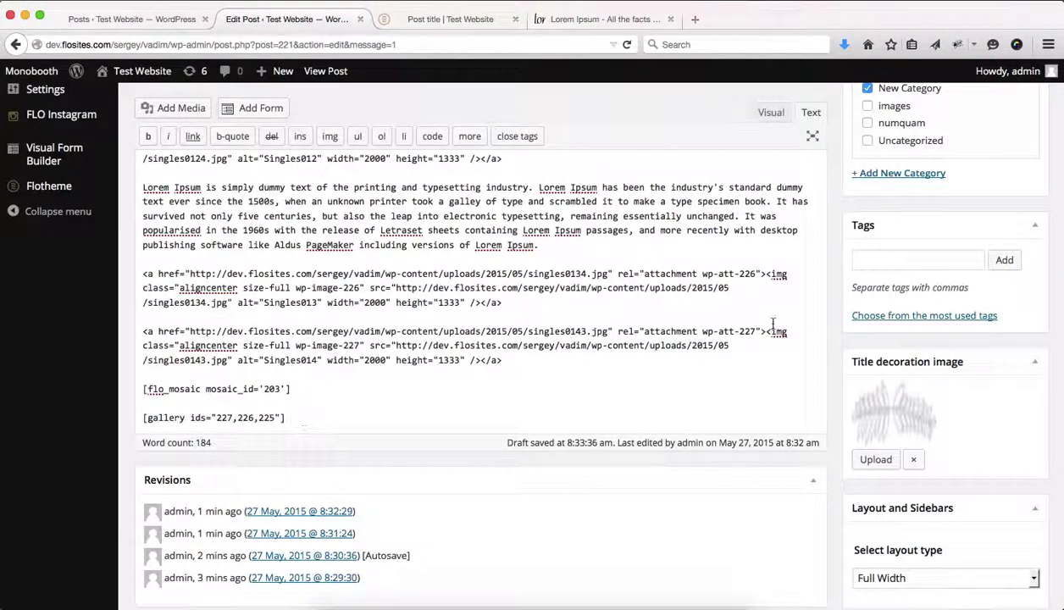
Update the post with the gallery shortcode and reload the post's page on the site
{"action": "scroll", "coordinate": [773, 324], "scroll_direction": "up", "scroll_amount": 15}
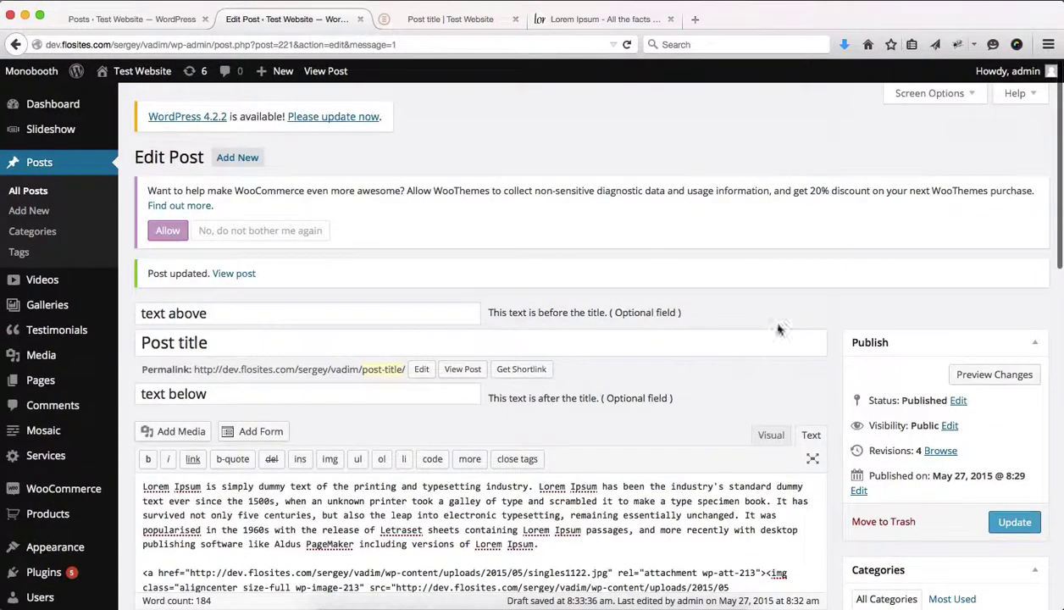
{"action": "left_click", "coordinate": [1028, 522]}
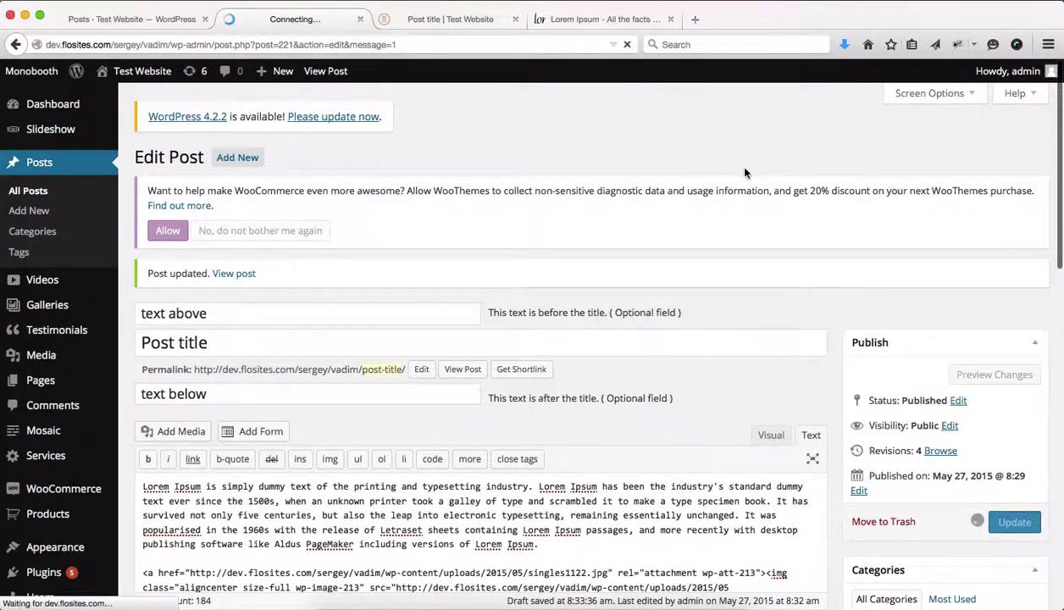
{"action": "left_click", "coordinate": [450, 22]}
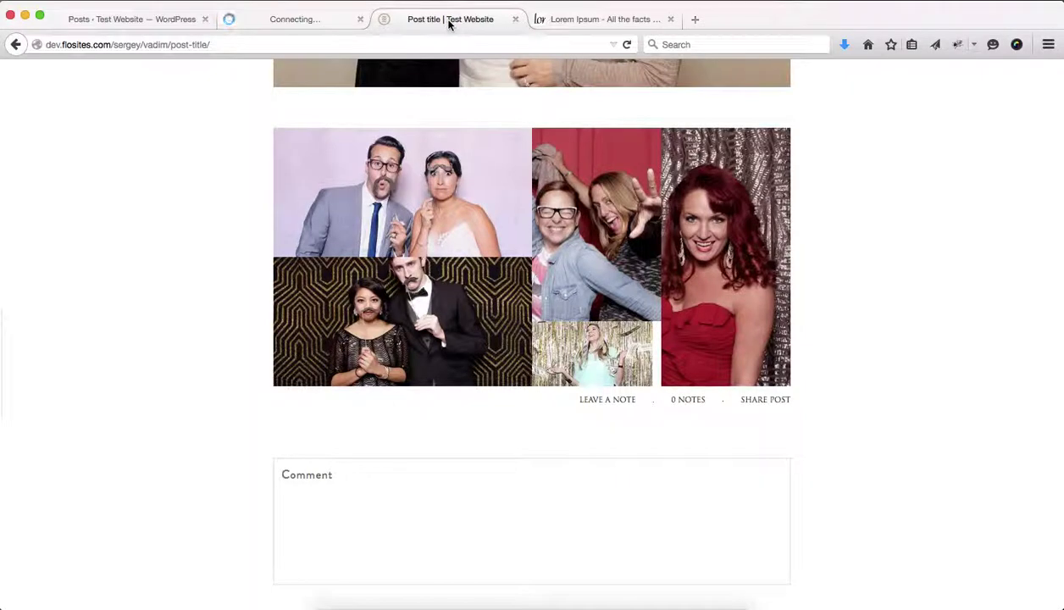
{"action": "key", "text": "super+r"}
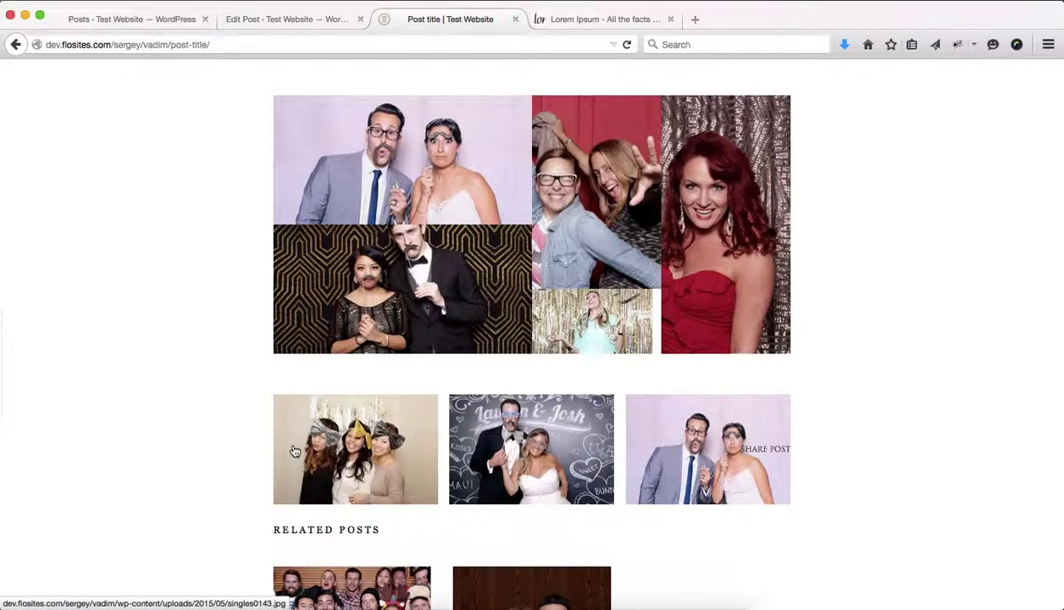
Open the first gallery image below the mosaic in the lightbox and page through the enlarged gallery images
{"action": "left_click", "coordinate": [343, 426]}
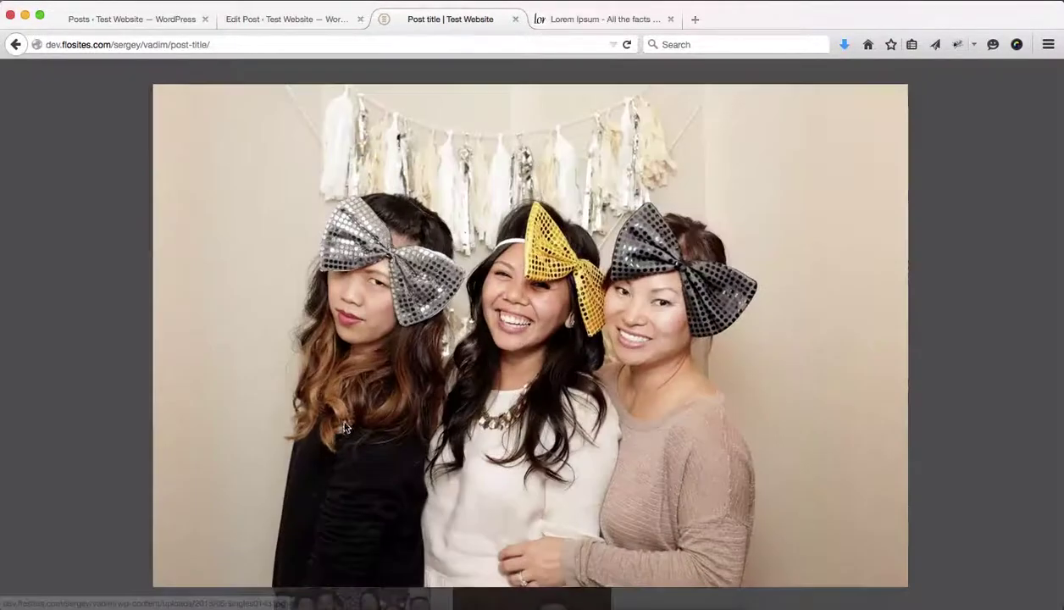
{"action": "left_click", "coordinate": [343, 426]}
{"action": "left_click", "coordinate": [343, 426]}
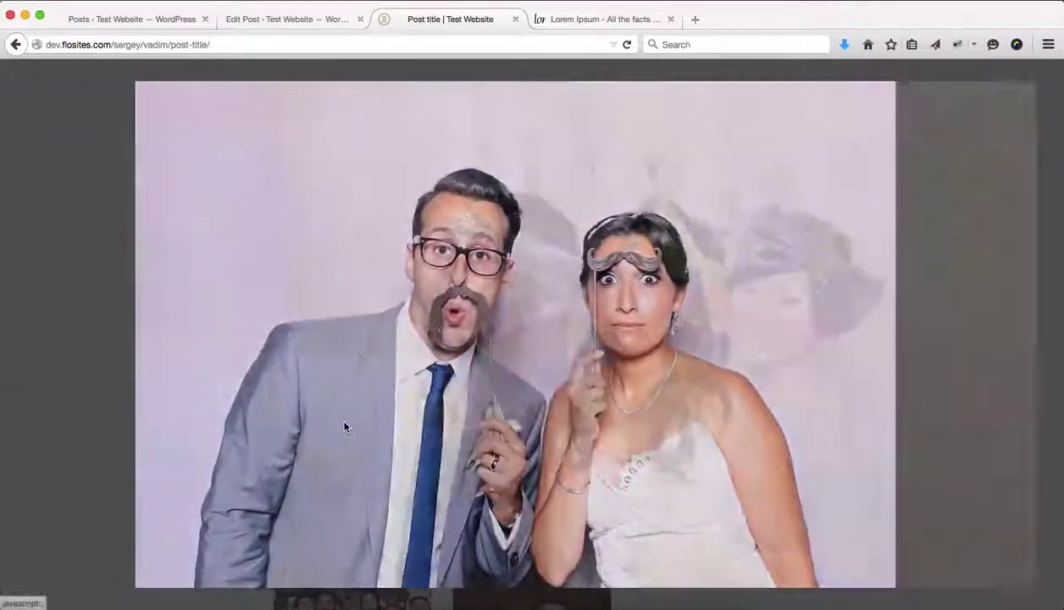
{"action": "left_click", "coordinate": [343, 426]}
{"action": "left_click", "coordinate": [344, 426]}
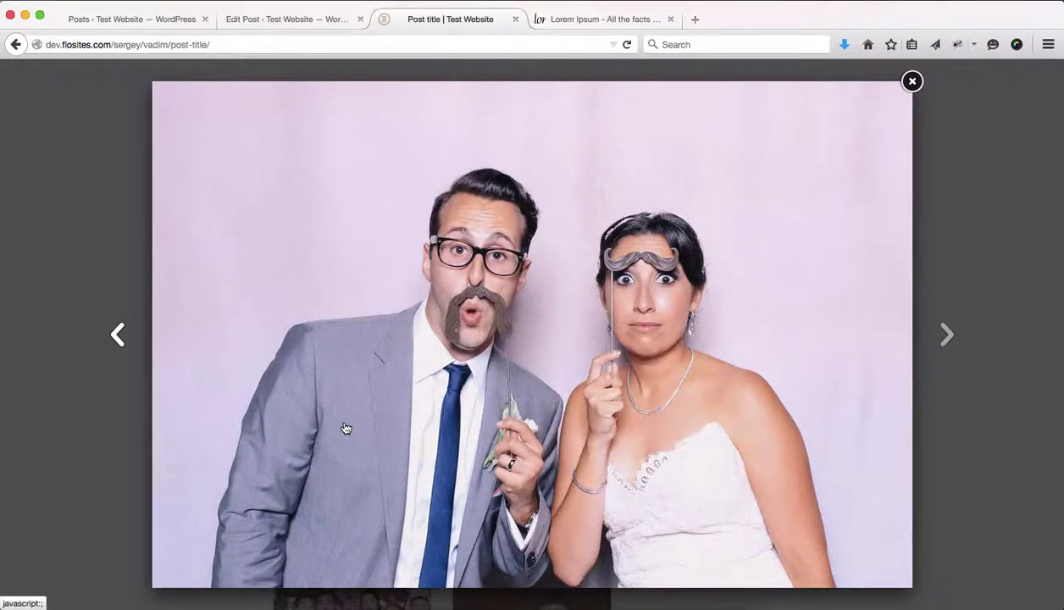
{"action": "left_click", "coordinate": [346, 428]}
Review the finished post's images and text on the site, going back up to its title
{"action": "scroll", "coordinate": [598, 318], "scroll_direction": "up", "scroll_amount": 15}
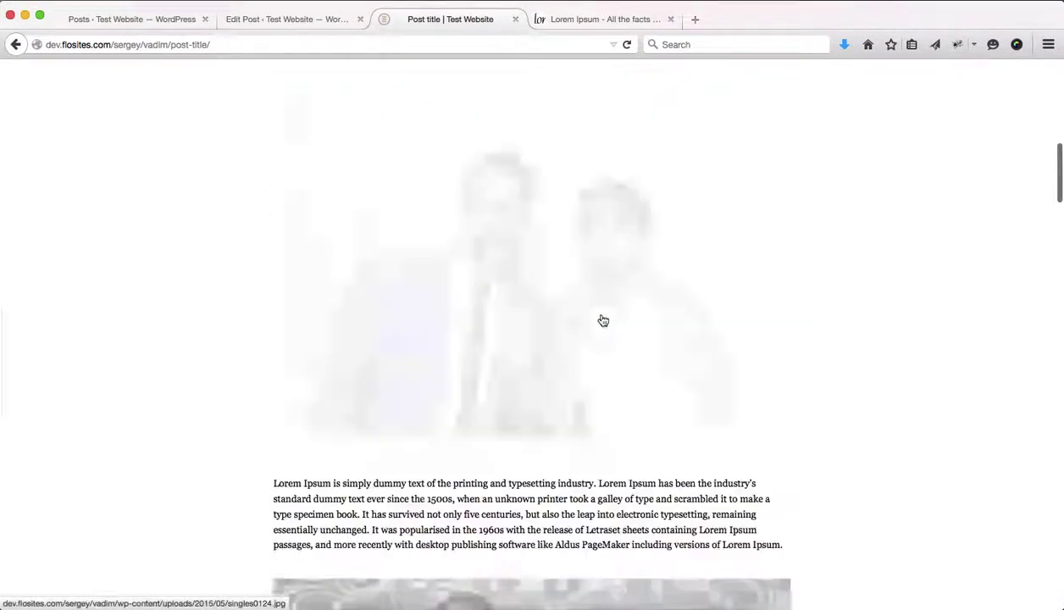
{"action": "scroll", "coordinate": [601, 320], "scroll_direction": "down", "scroll_amount": 10}
{"action": "scroll", "coordinate": [602, 320], "scroll_direction": "up", "scroll_amount": 7}
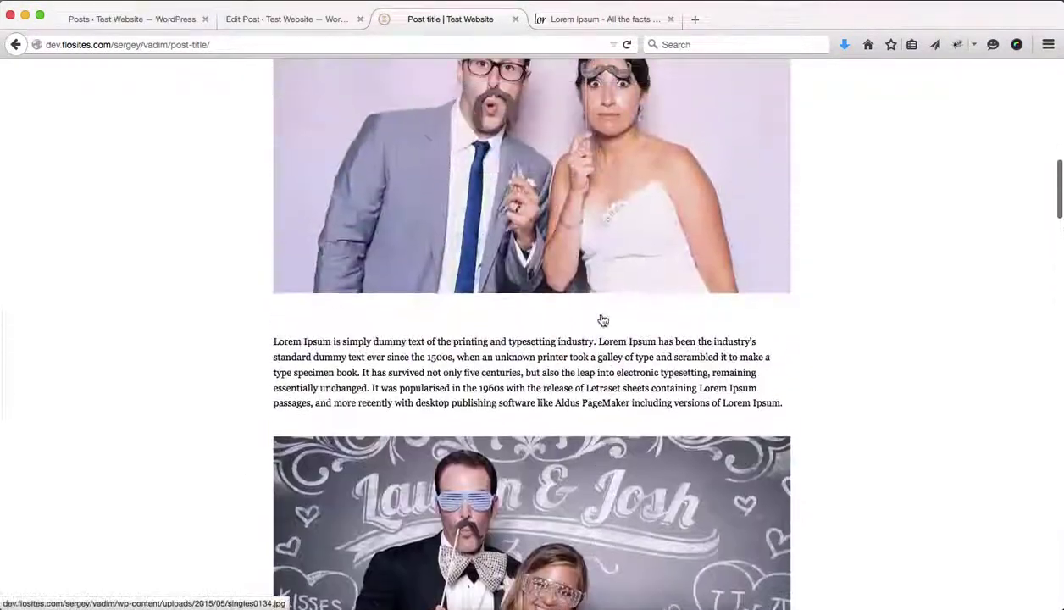
{"action": "scroll", "coordinate": [425, 314], "scroll_direction": "up", "scroll_amount": 15}
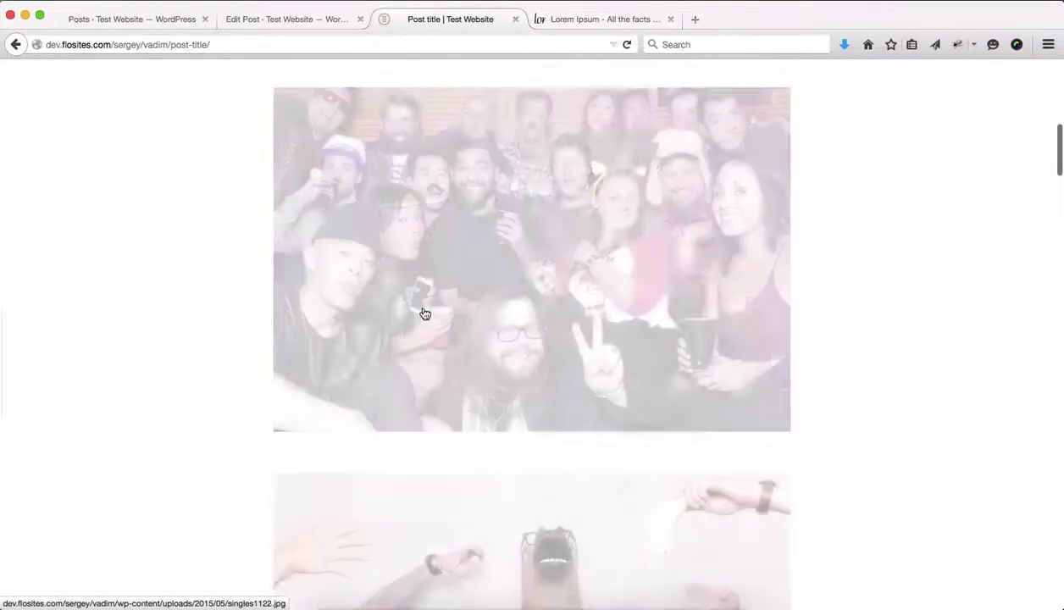
{"action": "scroll", "coordinate": [425, 314], "scroll_direction": "up", "scroll_amount": 2}
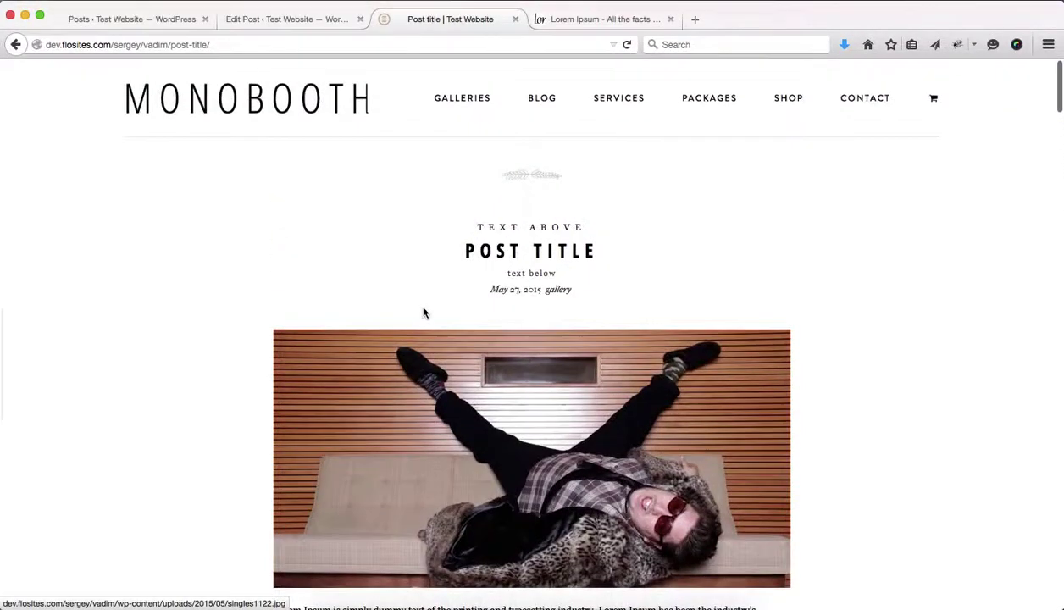